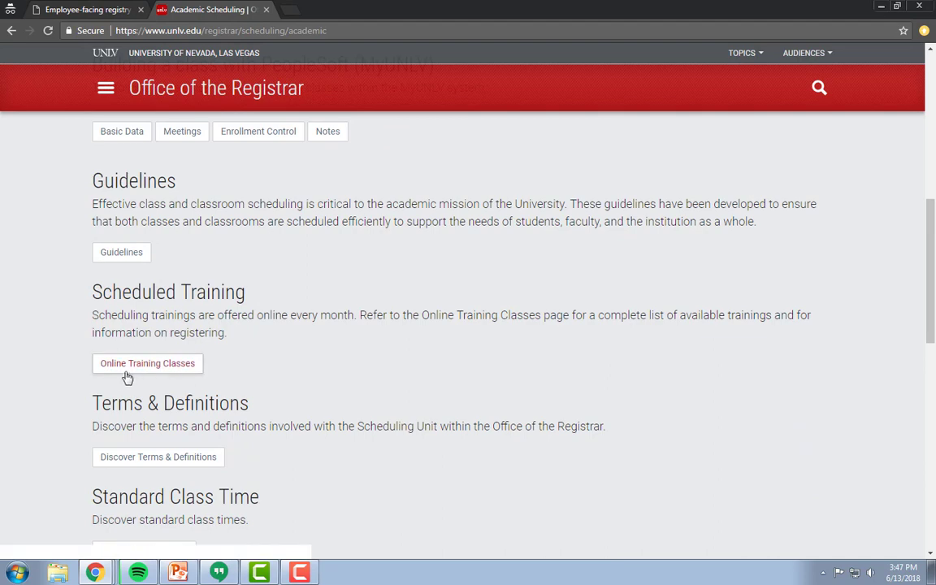
# Look through the training, terms, class time and scheduling contact sections of the Academic Scheduling page
pyautogui.scroll(-2, 297, 382)
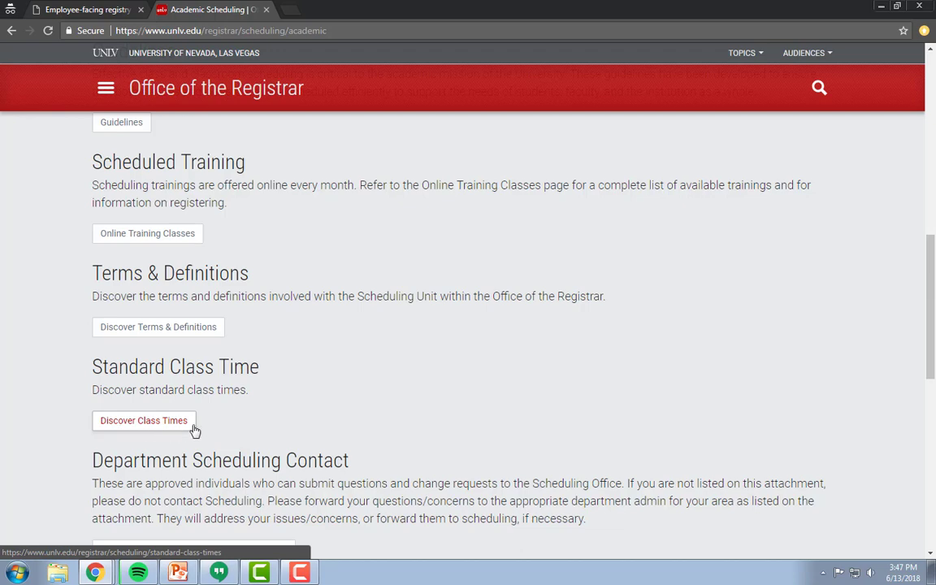
pyautogui.scroll(-2, 276, 386)
pyautogui.scroll(-1, 279, 379)
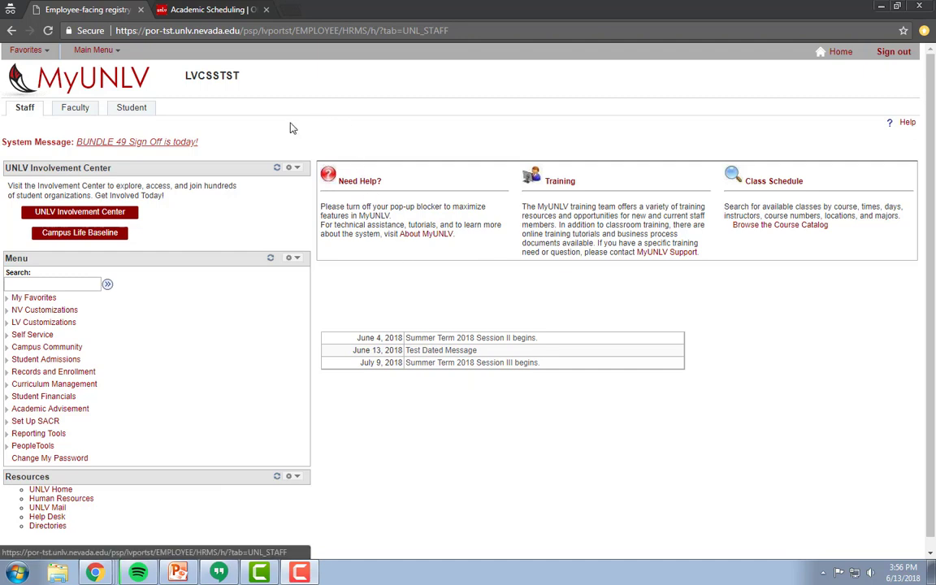
# In MyUNLV, open Maintain Schedule of Classes from the Schedule of Classes area of Curriculum Management
pyautogui.click(95, 51)
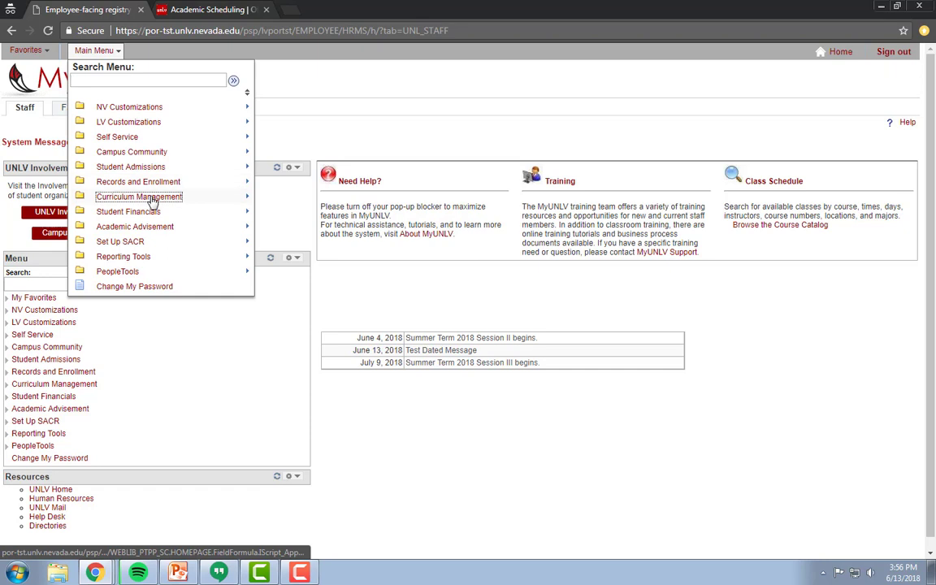
pyautogui.moveTo(151, 200)
pyautogui.moveTo(248, 212)
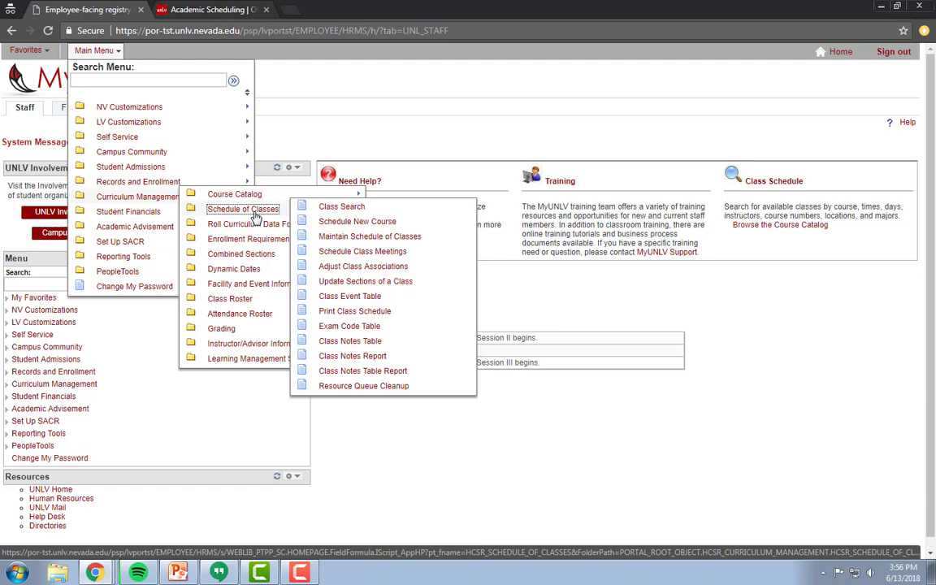
pyautogui.click(413, 241)
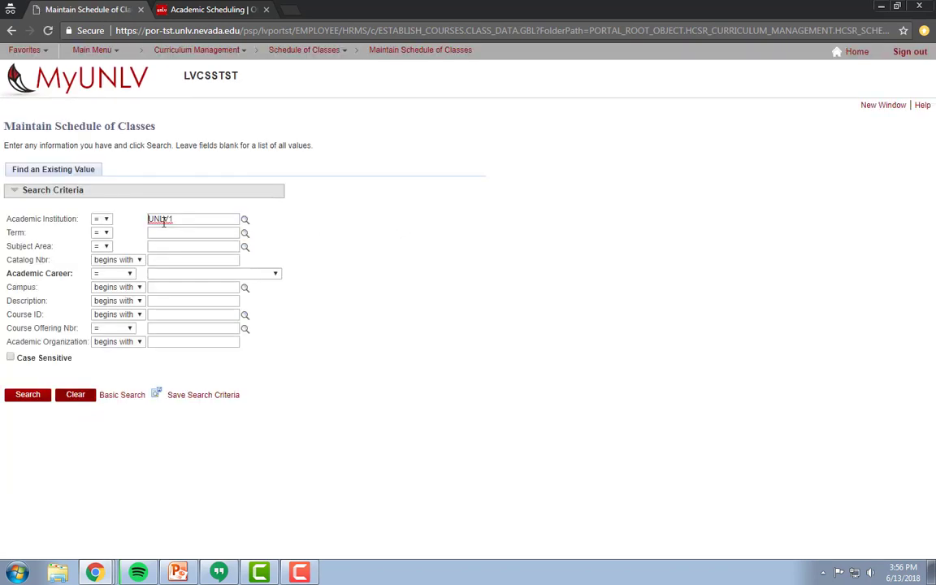
# Search for the class with term 2192, subject area art and catalog number 135
pyautogui.click(163, 233)
pyautogui.write('2192')
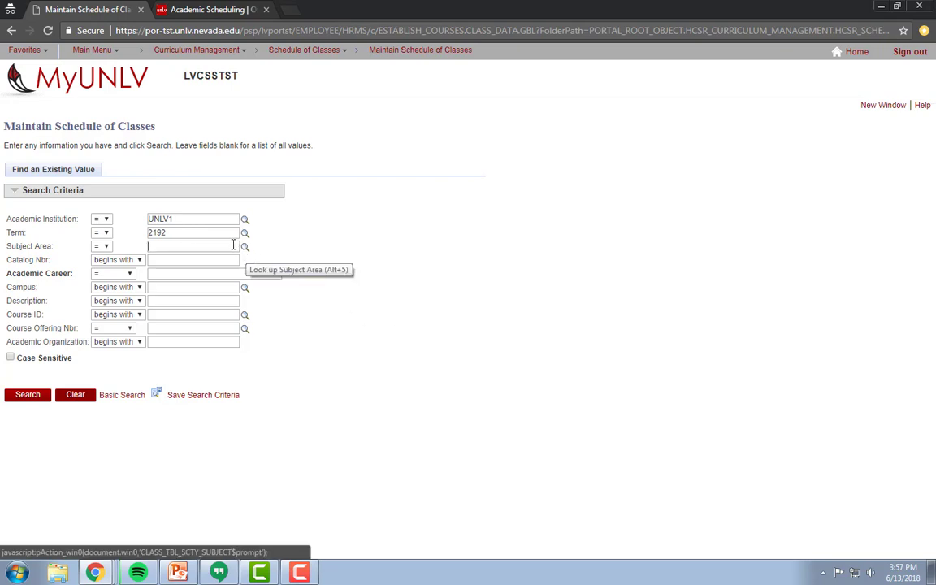
pyautogui.write('art')
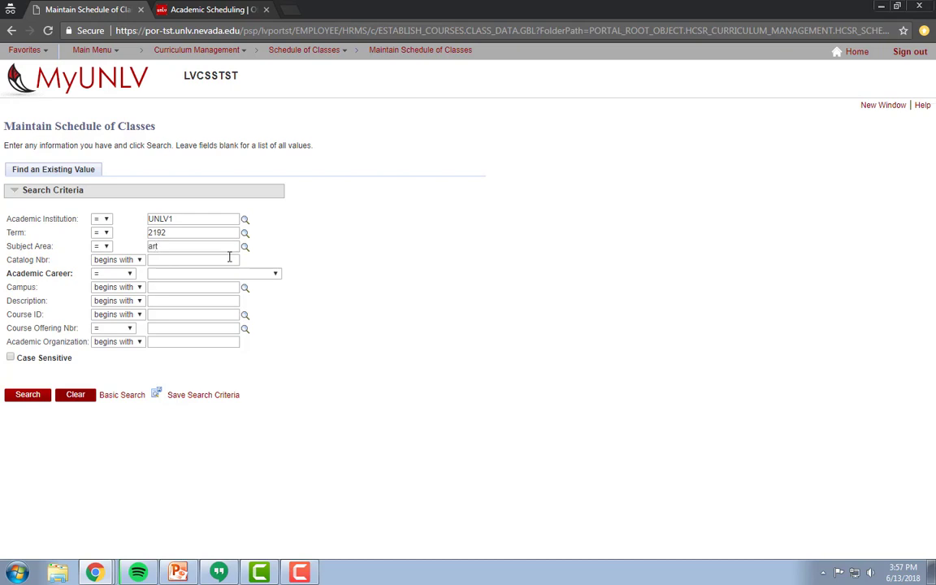
pyautogui.click(230, 257)
pyautogui.write('135')
pyautogui.click(27, 398)
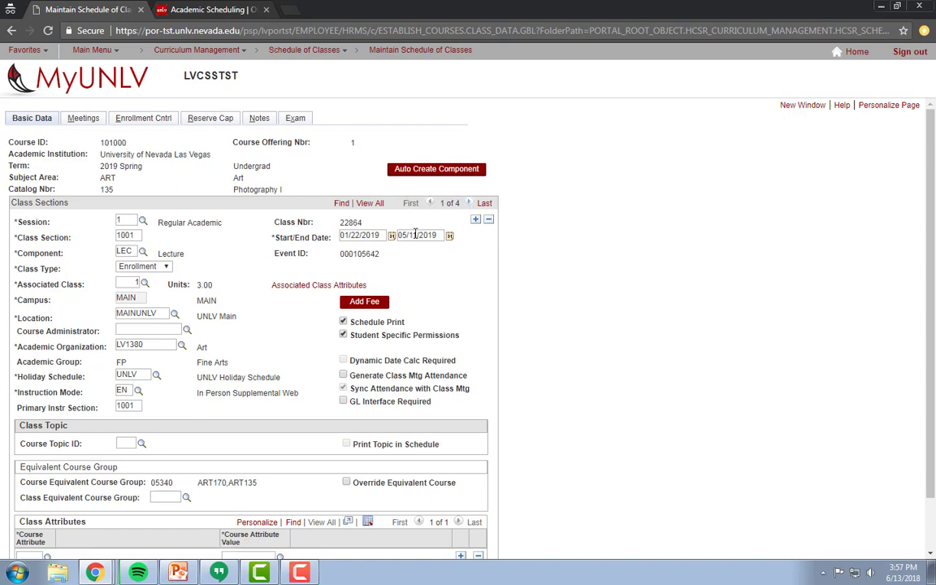
# Add a new class section after the last existing one and set its session to Regular
pyautogui.click(487, 208)
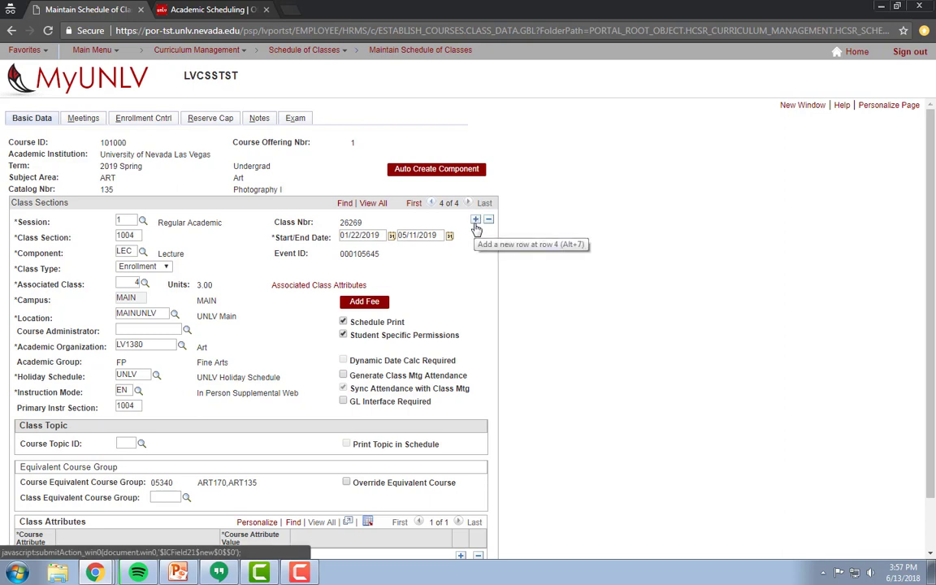
pyautogui.click(476, 223)
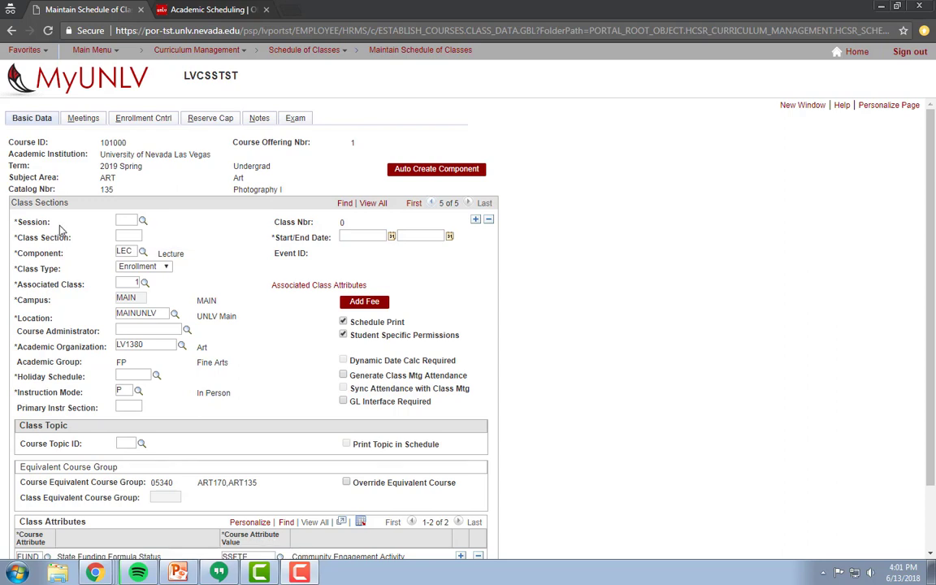
pyautogui.click(142, 221)
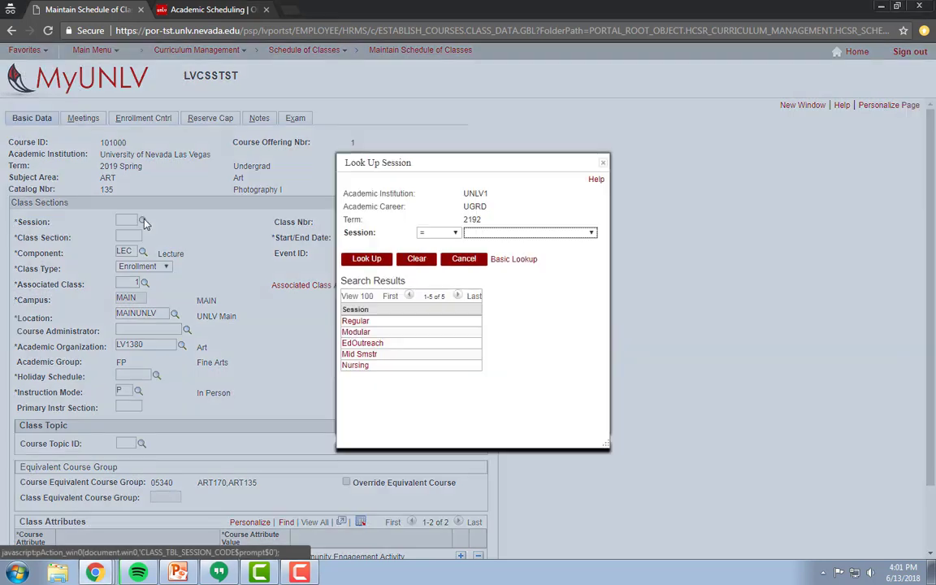
pyautogui.click(355, 323)
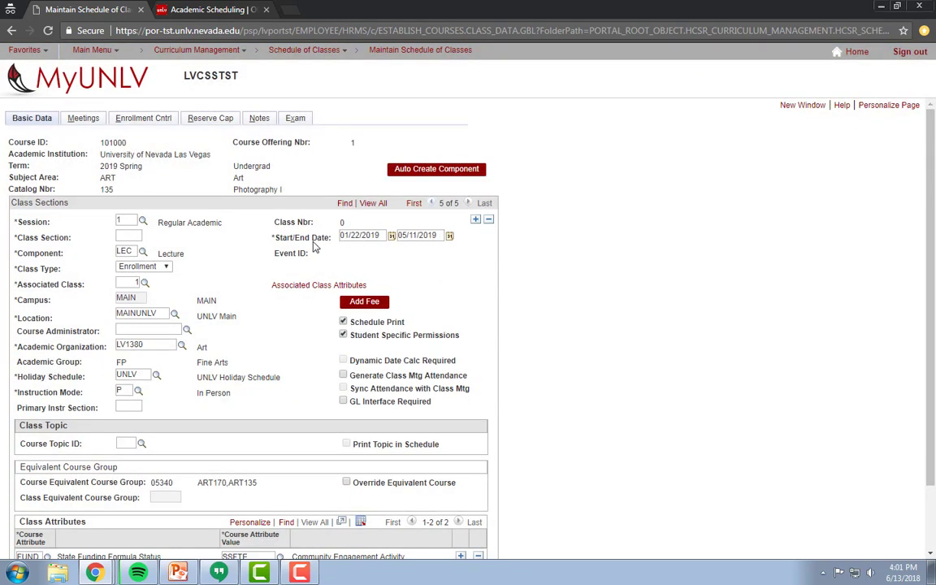
# Set the new section's class section number to 1005 and its associated class to 5
pyautogui.doubleClick(284, 239)
pyautogui.click(430, 235)
pyautogui.write('1005')
pyautogui.click(122, 283)
pyautogui.write('5')
# View the available location codes for the new section and close the lookup without choosing one
pyautogui.moveTo(46, 322); pyautogui.dragTo(17, 321)
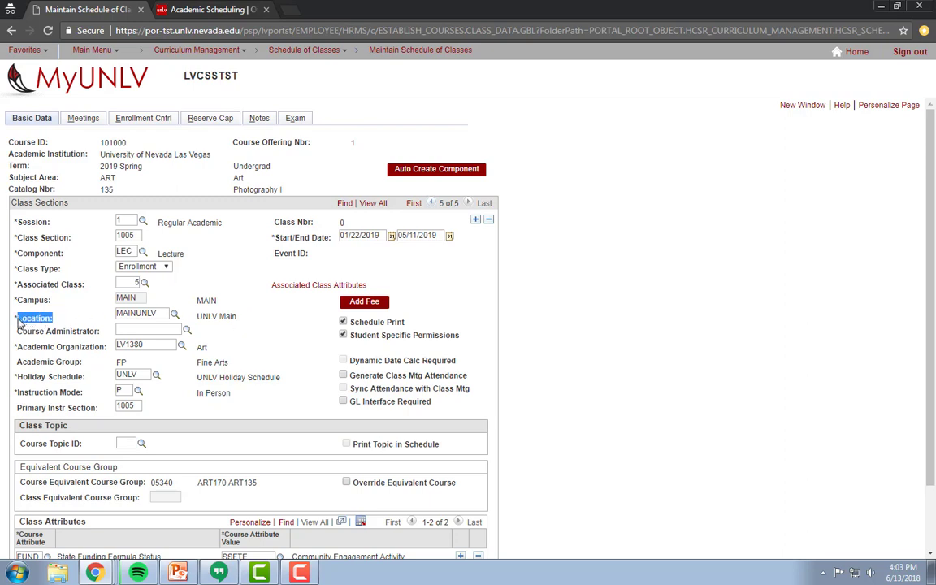
pyautogui.click(175, 314)
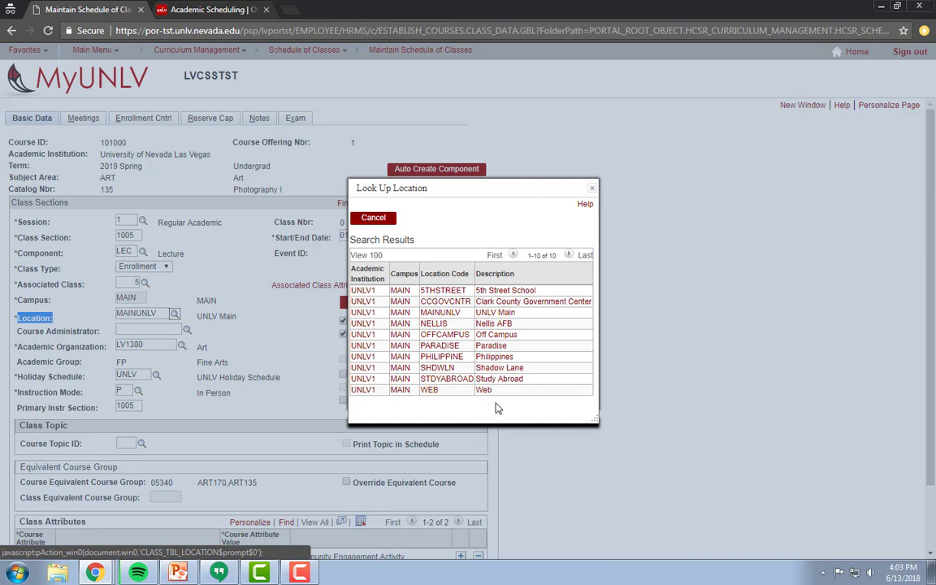
pyautogui.click(595, 188)
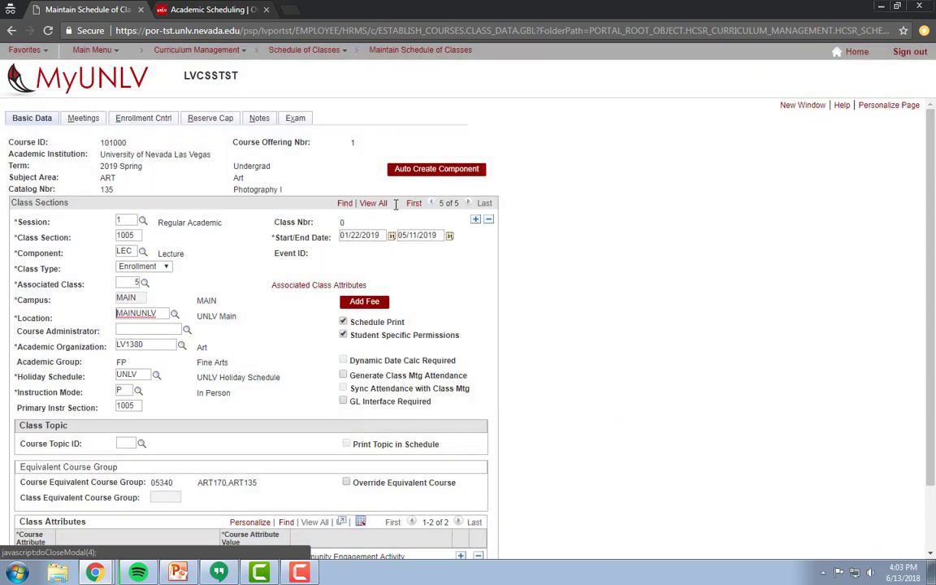
pyautogui.moveTo(236, 317); pyautogui.dragTo(199, 318)
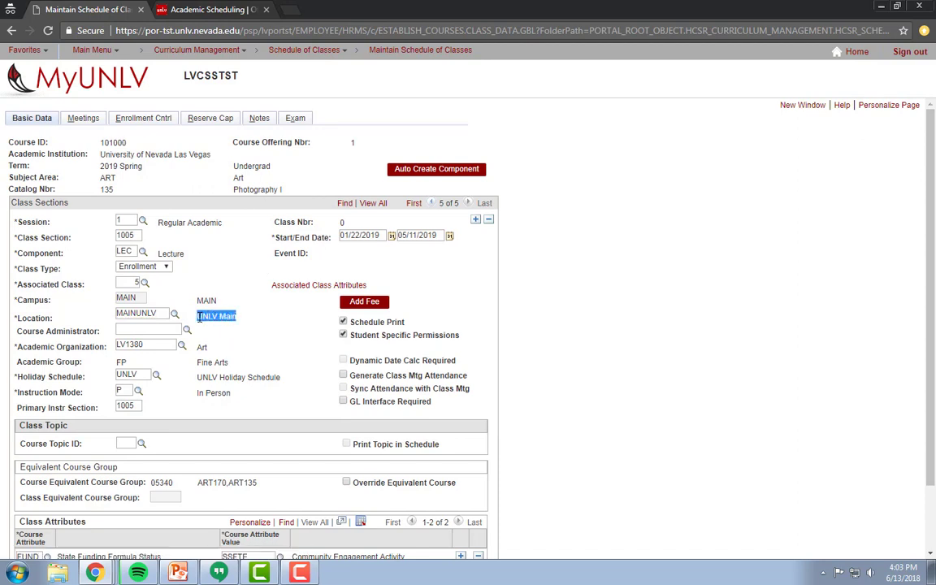
pyautogui.click(273, 334)
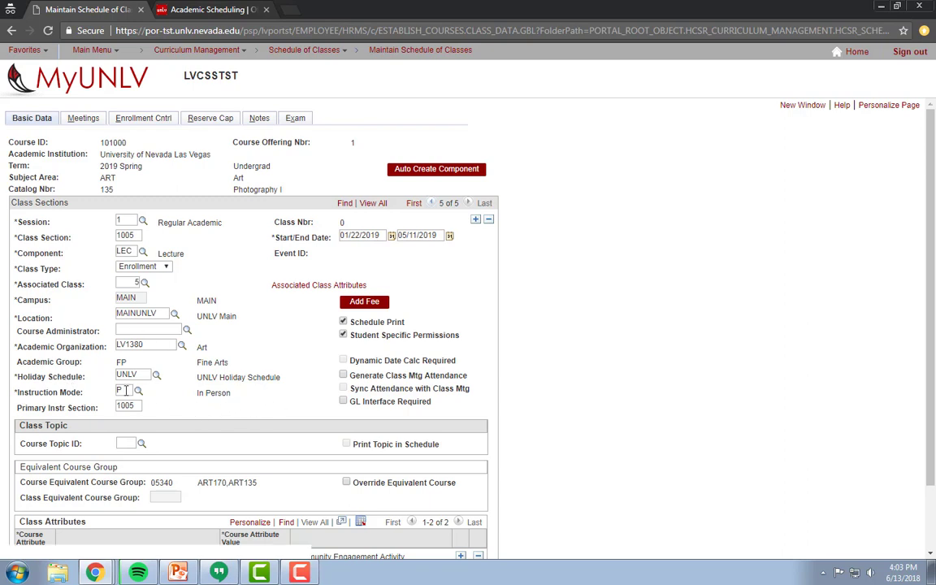
# Set the new section's instruction mode to EN, In Person Supplemental Web
pyautogui.moveTo(82, 394); pyautogui.dragTo(19, 394)
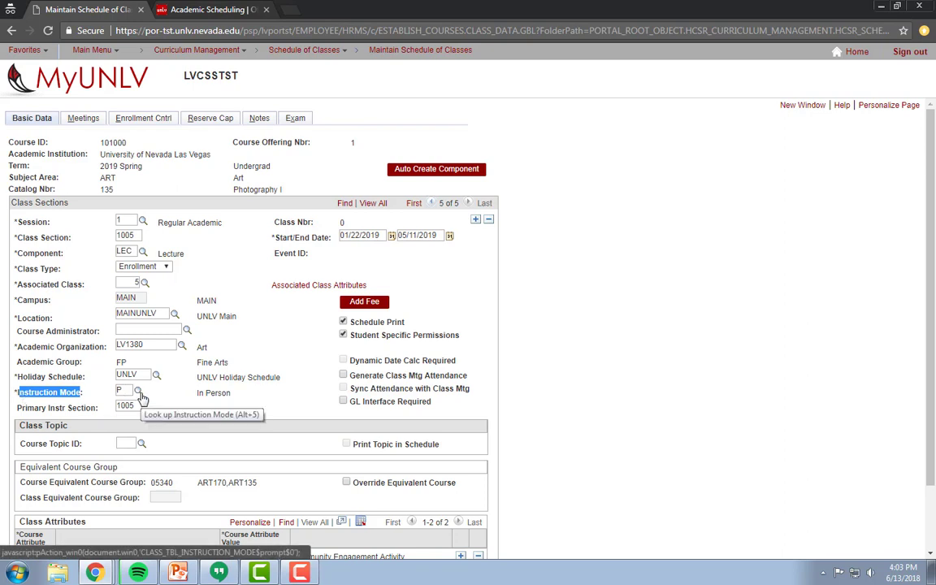
pyautogui.click(139, 392)
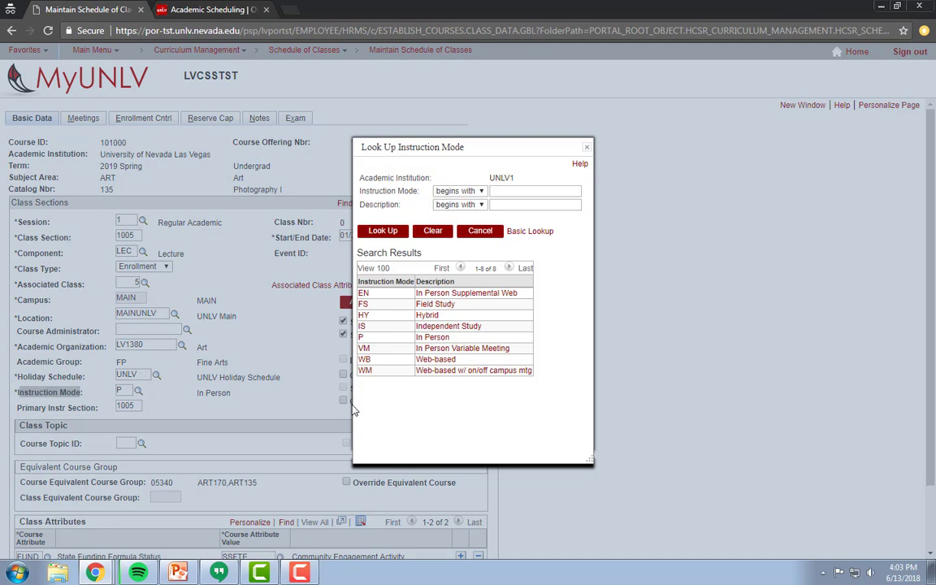
pyautogui.click(484, 294)
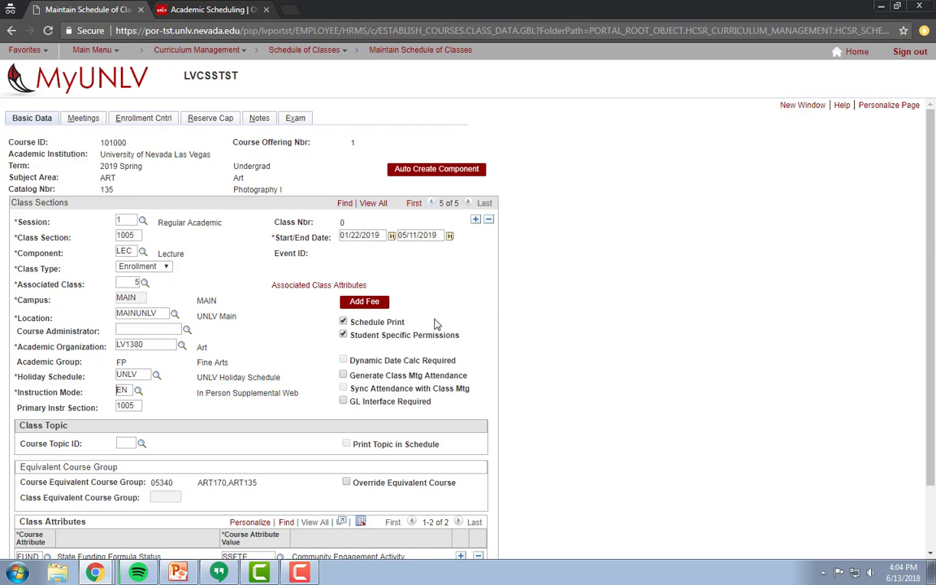
# Check the new section's Schedule Print option and its class attributes
pyautogui.moveTo(404, 323); pyautogui.dragTo(319, 290)
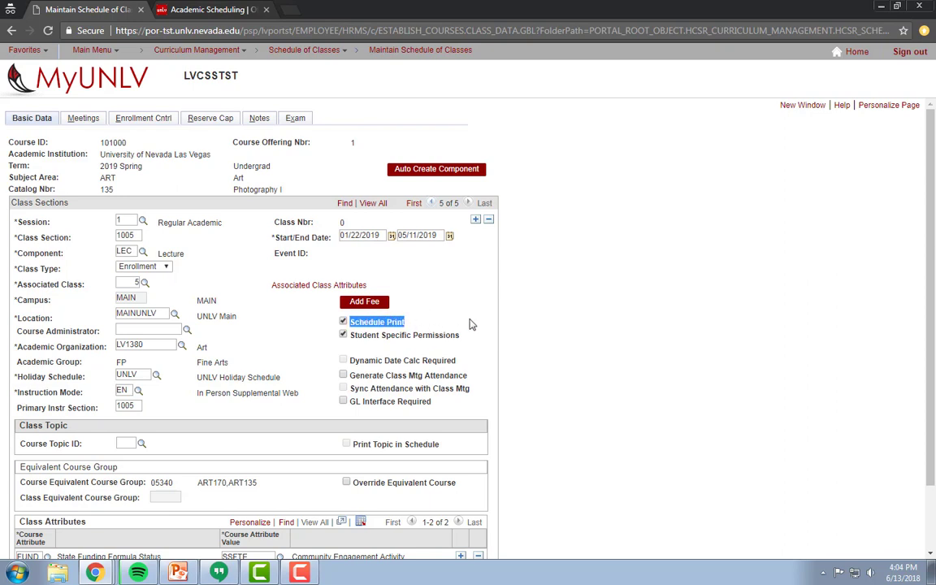
pyautogui.click(532, 318)
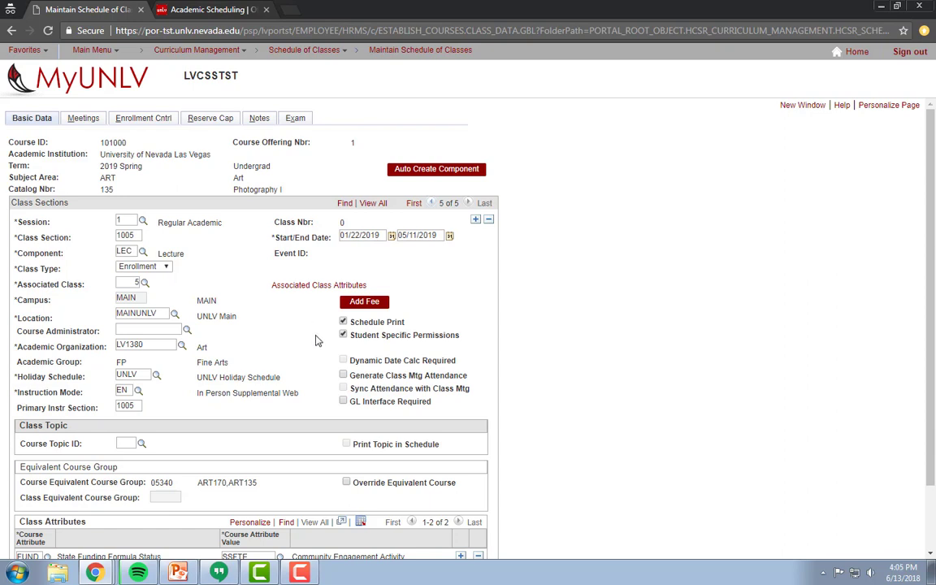
pyautogui.scroll(-1, 289, 321)
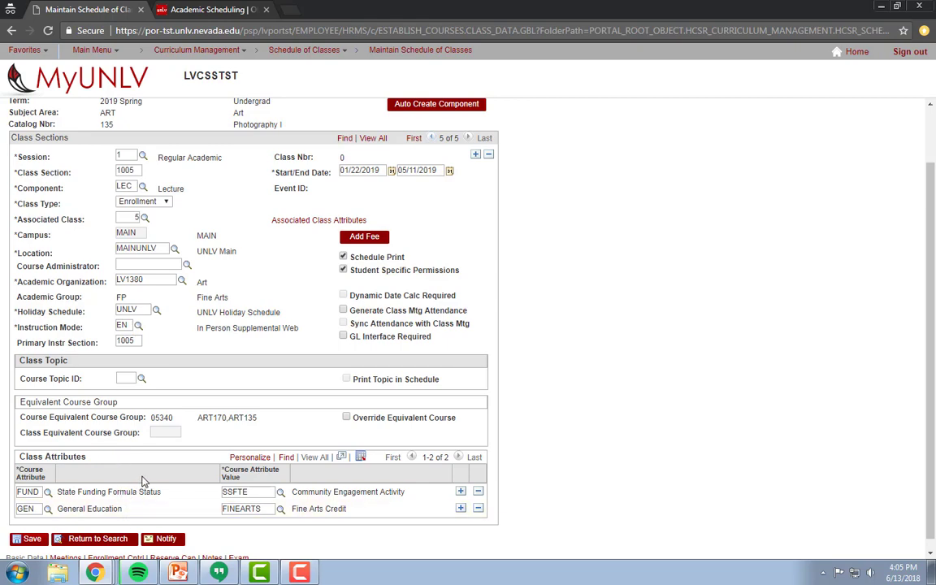
pyautogui.scroll(2, 145, 482)
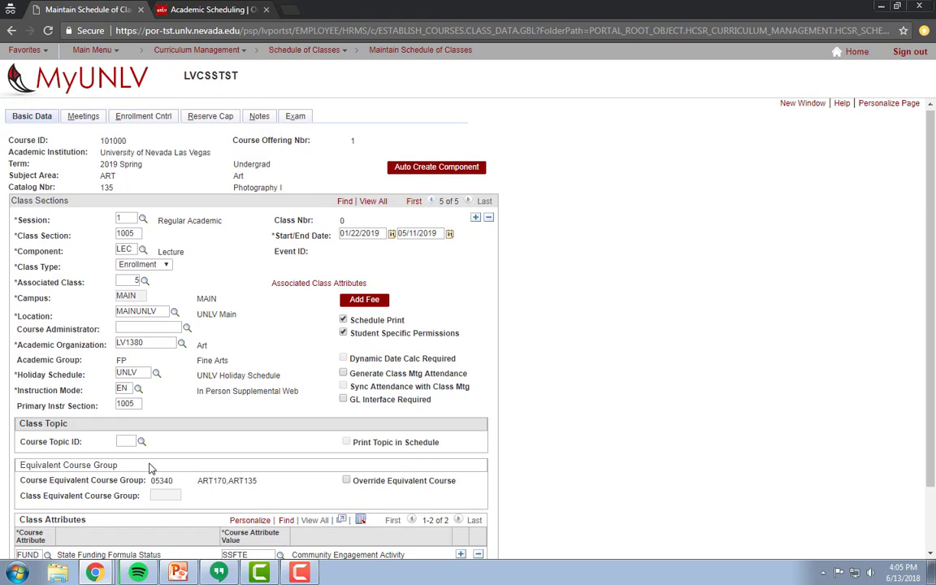
# Open the new section's meeting details and view the available facility IDs without choosing one
pyautogui.click(83, 119)
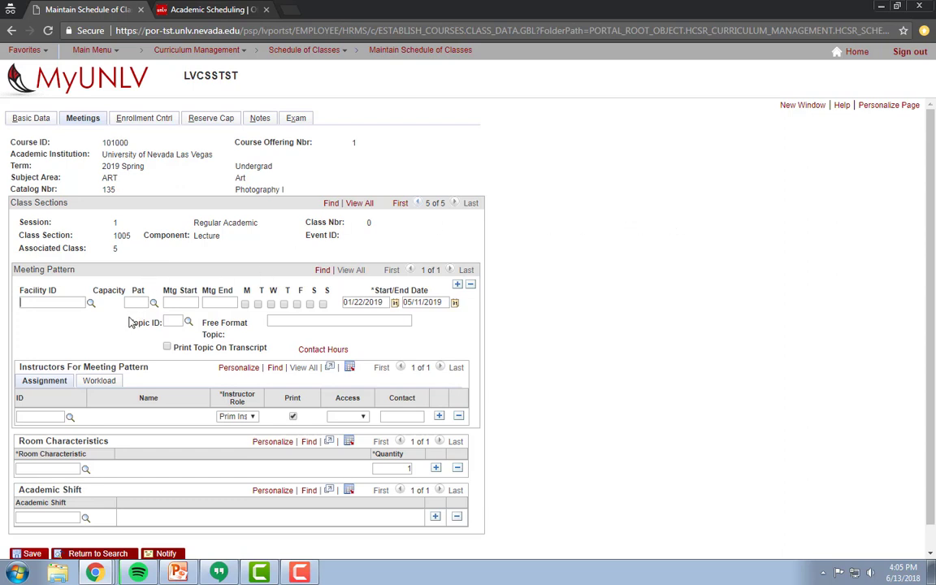
pyautogui.click(63, 302)
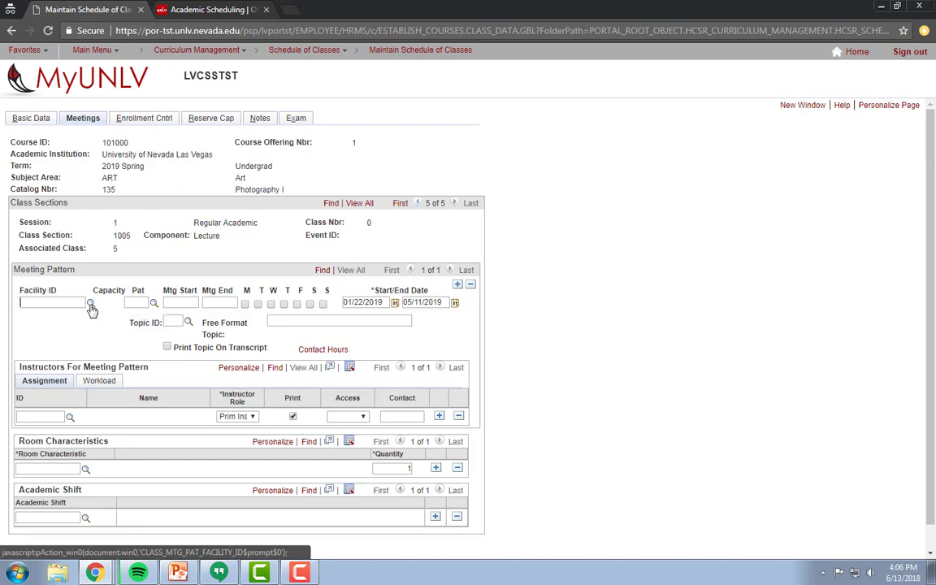
pyautogui.click(90, 304)
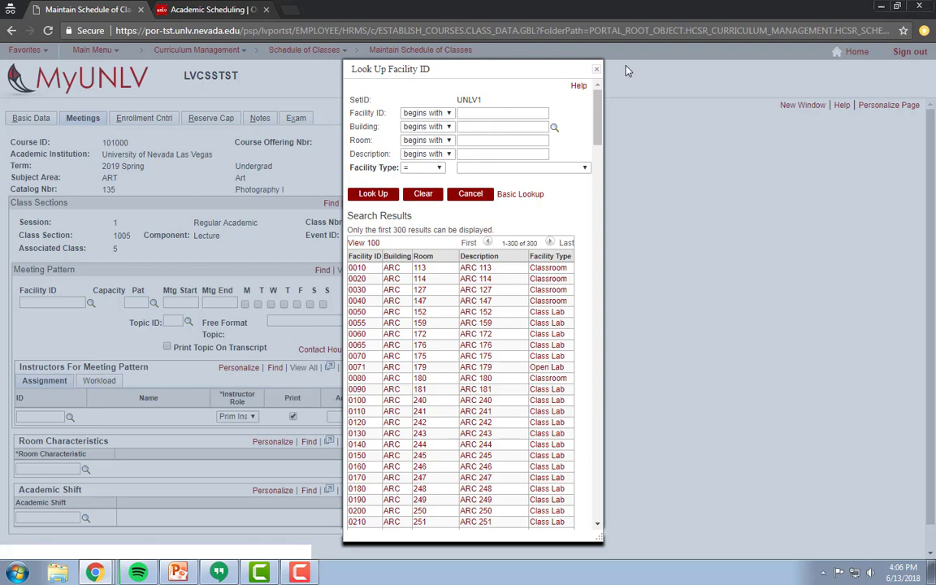
pyautogui.click(596, 69)
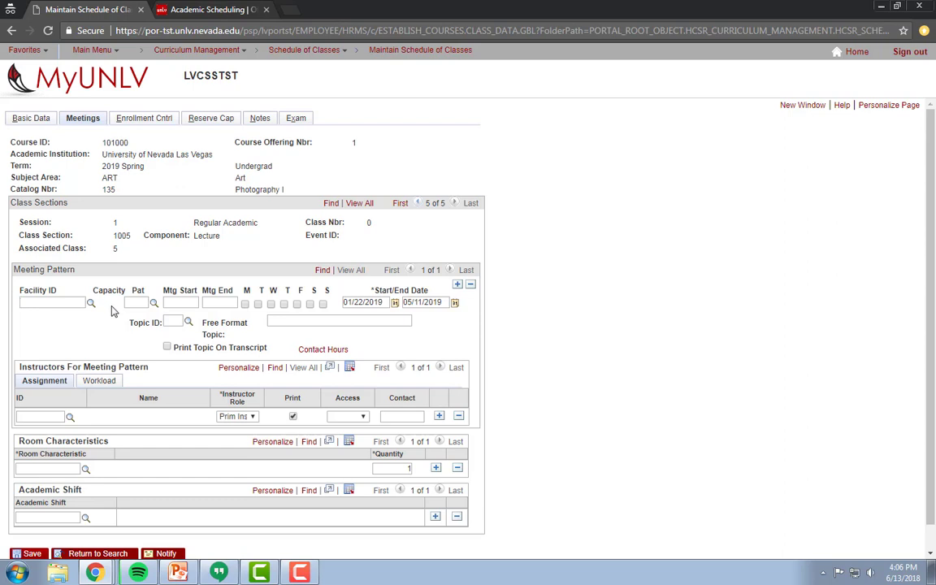
# Set the meeting pattern to 3MW with a 10:00AM start and check the meeting's start and end dates
pyautogui.doubleClick(138, 290)
pyautogui.click(153, 305)
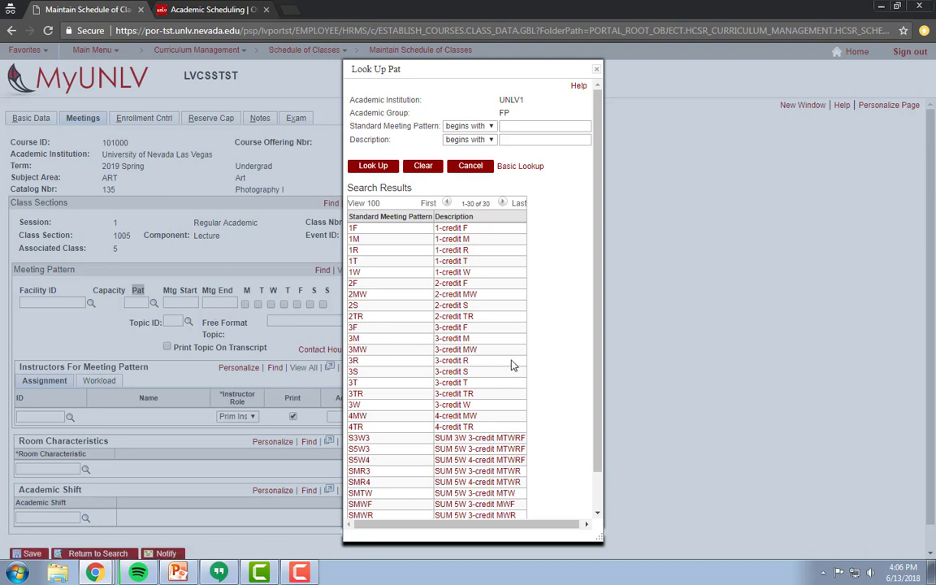
pyautogui.click(472, 351)
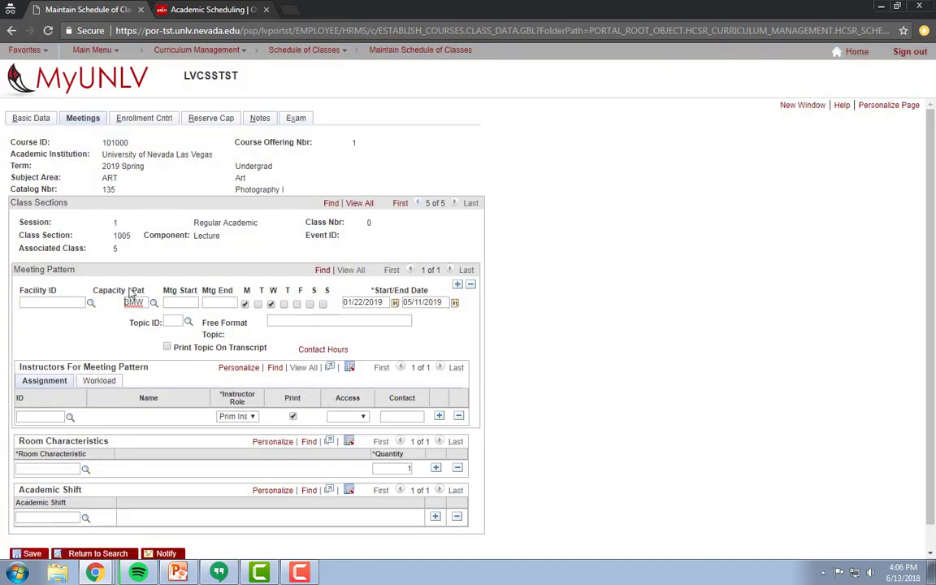
pyautogui.click(179, 303)
pyautogui.write('10:00')
pyautogui.press('Tab')
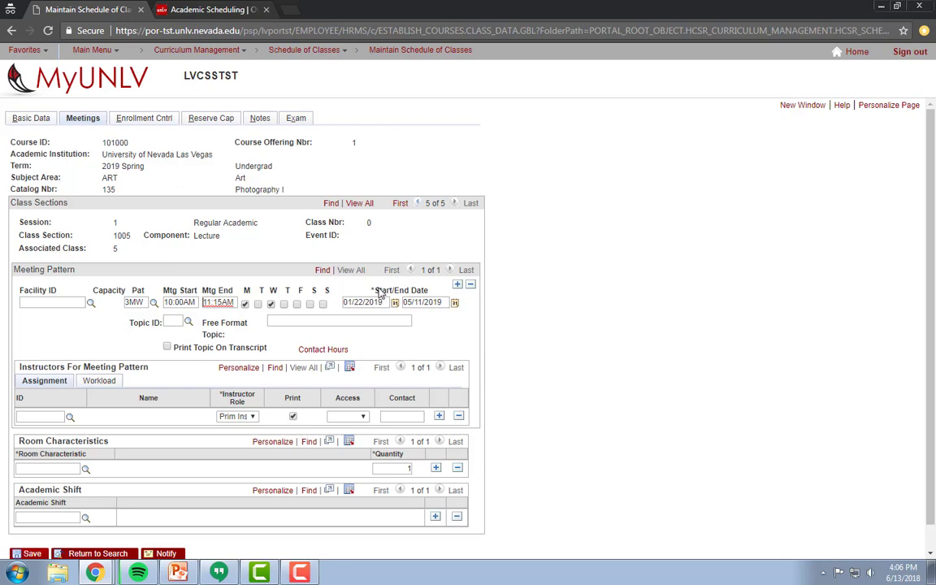
pyautogui.moveTo(375, 293); pyautogui.dragTo(428, 297)
pyautogui.click(533, 345)
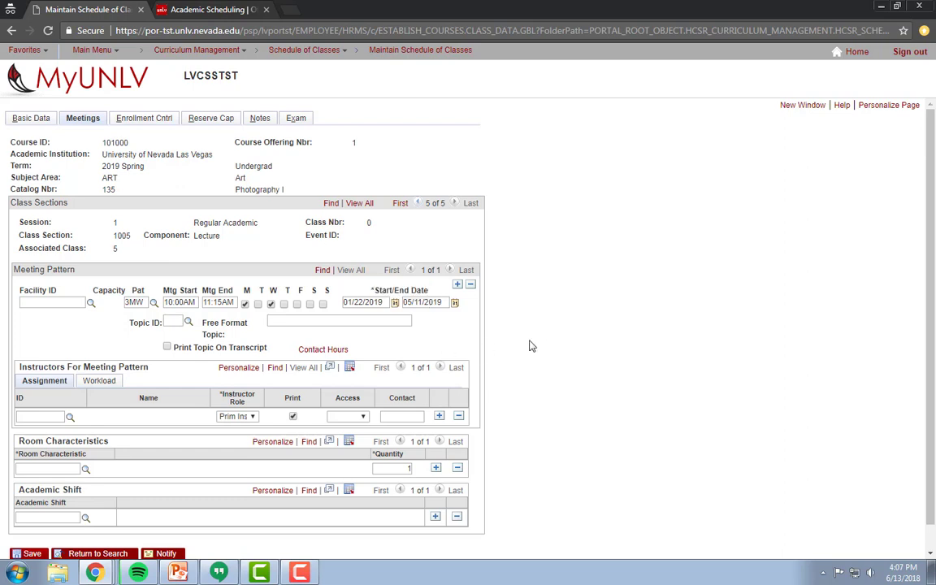
# Check the meeting pattern's topic fields and assign an art faculty member as instructor from the employee ID lookup
pyautogui.tripleClick(131, 325)
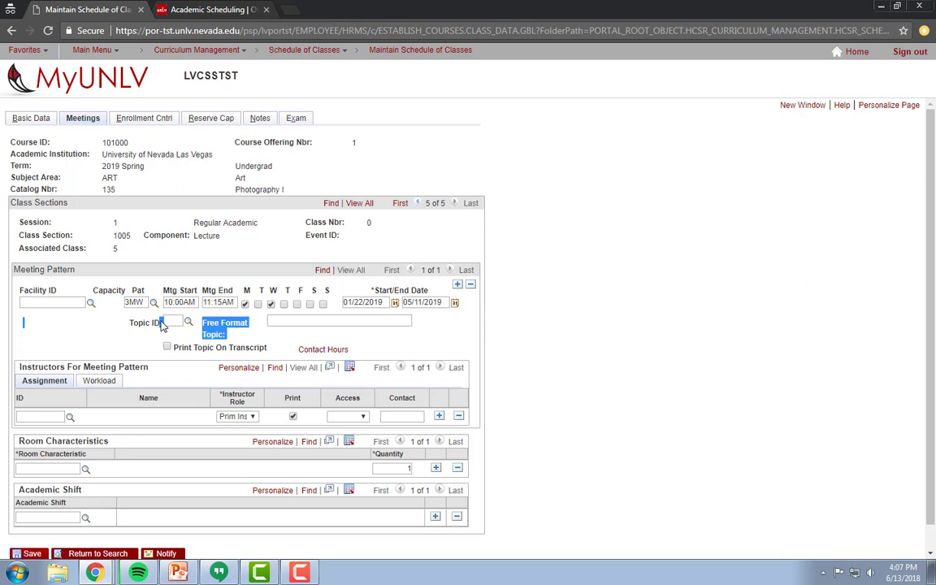
pyautogui.click(113, 331)
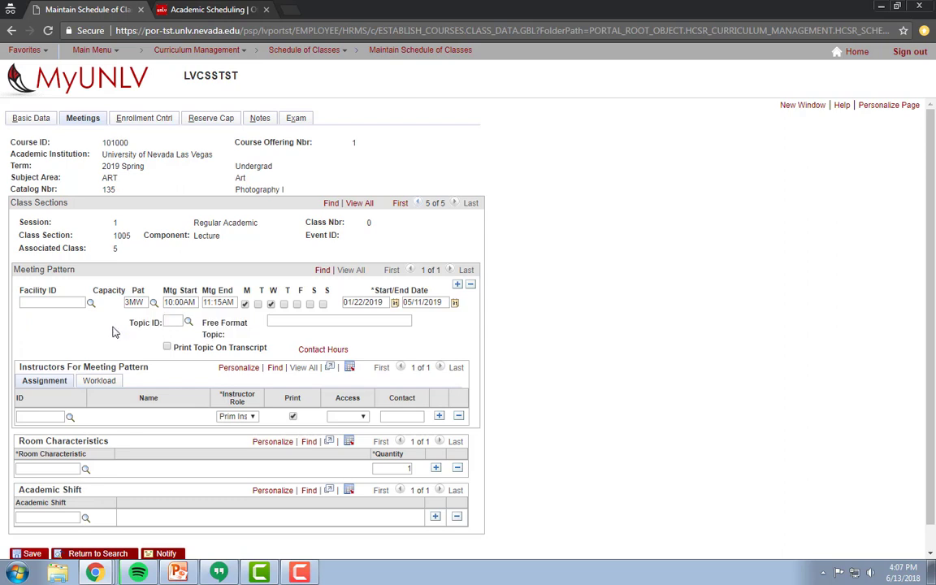
pyautogui.click(70, 419)
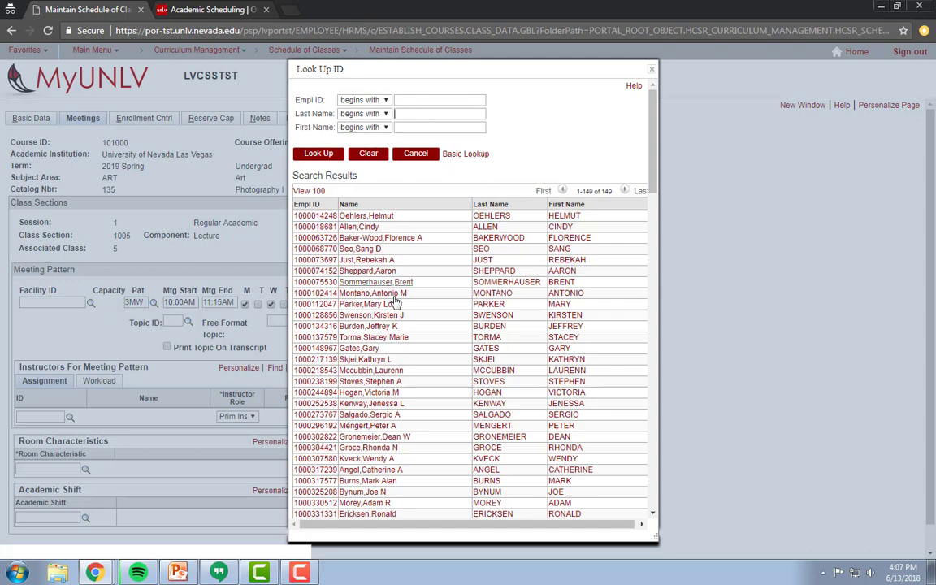
pyautogui.click(370, 315)
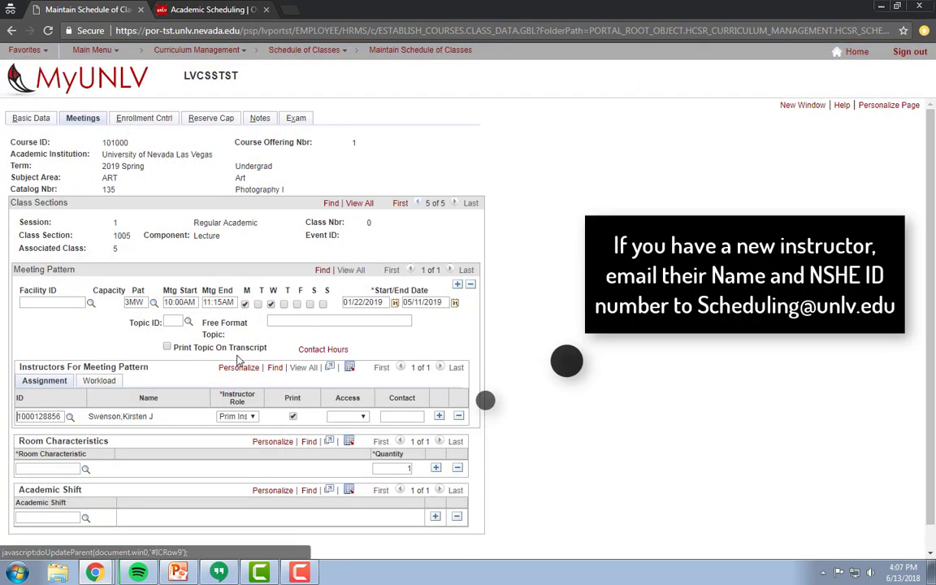
# View the available instructor roles without changing the assigned one, and check the instructor's Print setting
pyautogui.click(252, 417)
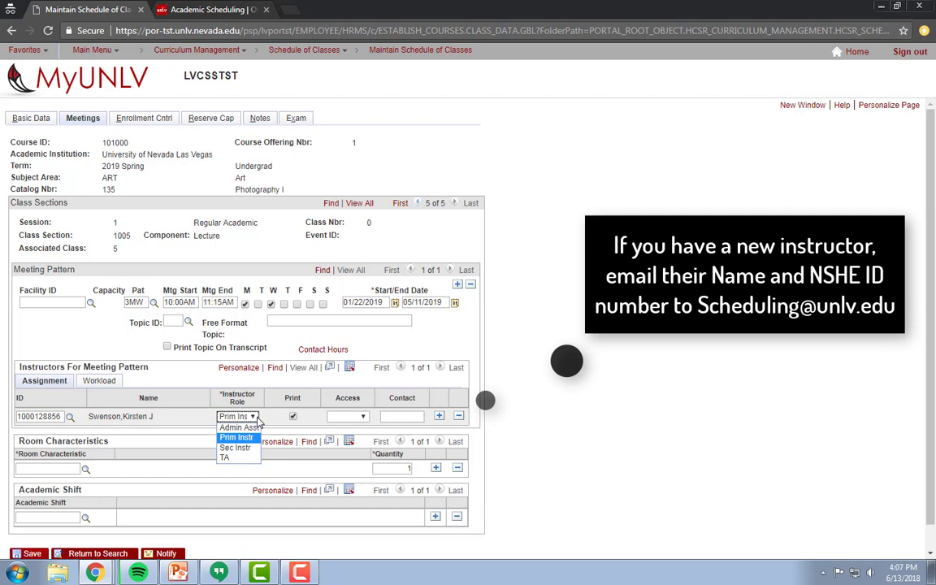
pyautogui.click(309, 404)
pyautogui.click(252, 417)
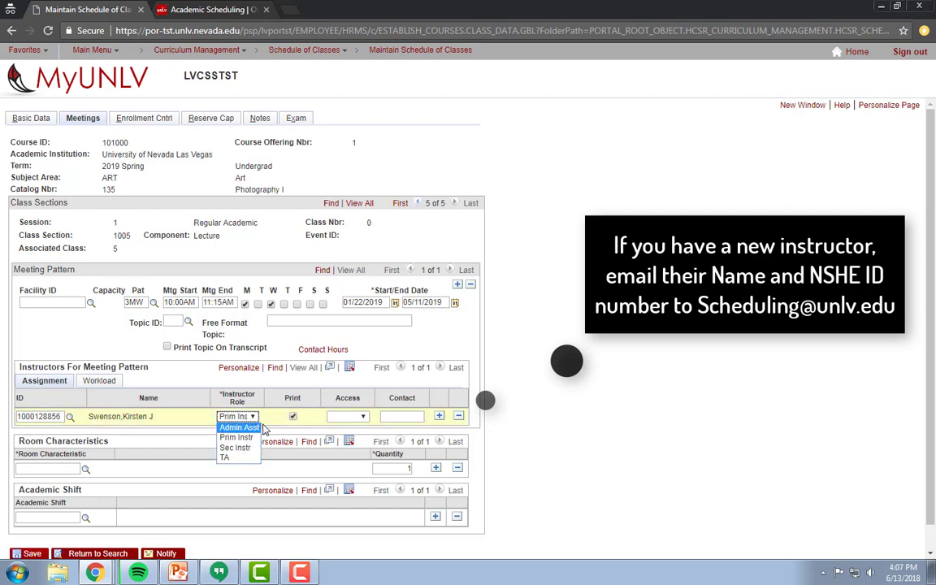
pyautogui.click(315, 379)
pyautogui.doubleClick(296, 398)
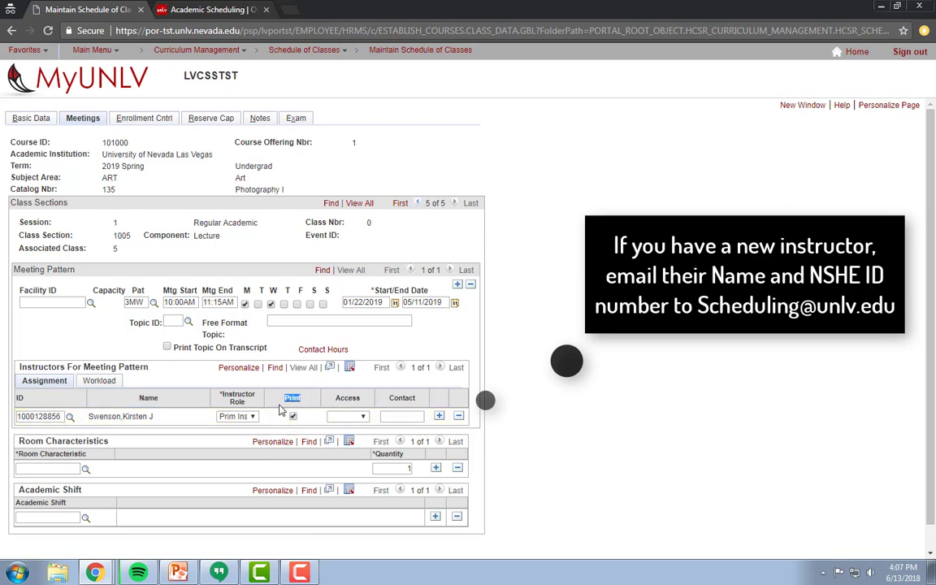
# View the instructor's available Access options without choosing one
pyautogui.click(359, 416)
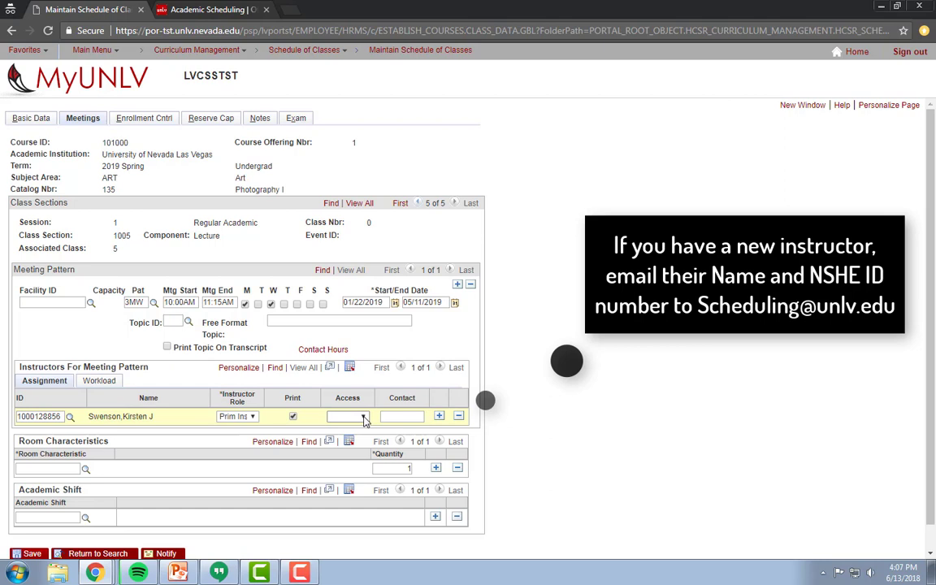
pyautogui.click(364, 417)
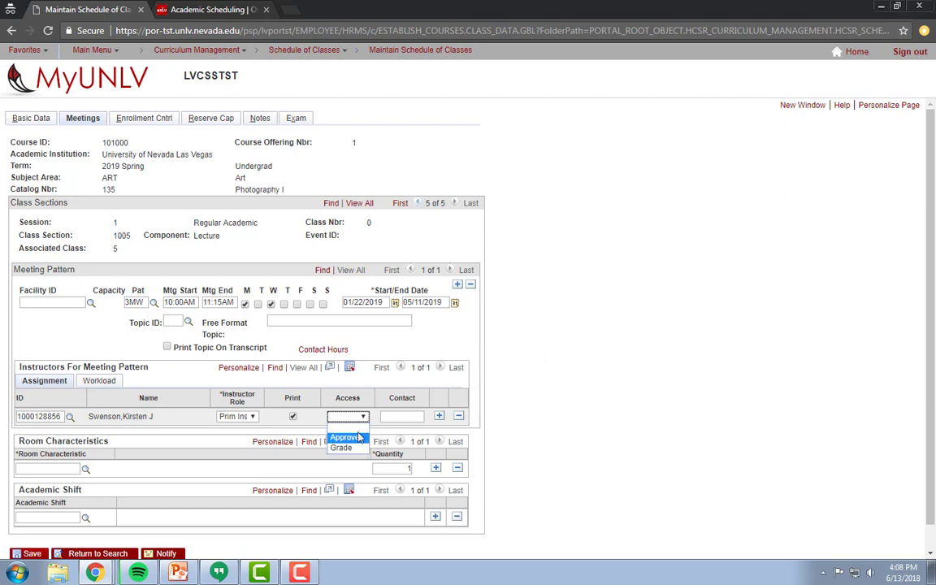
pyautogui.click(543, 378)
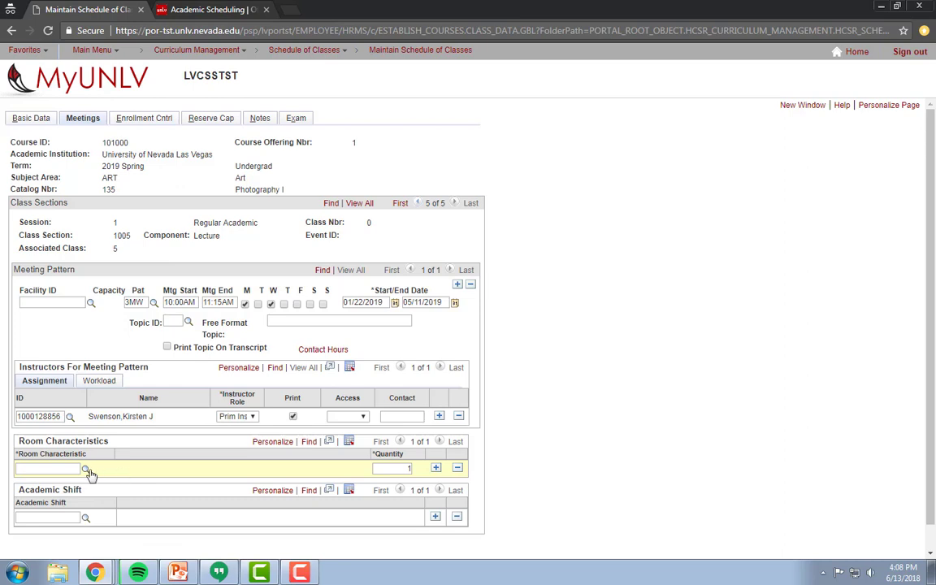
# Pick room characteristic 03, Room Arranged by Department, and replace it with 05, Class Lab - Computer
pyautogui.click(85, 470)
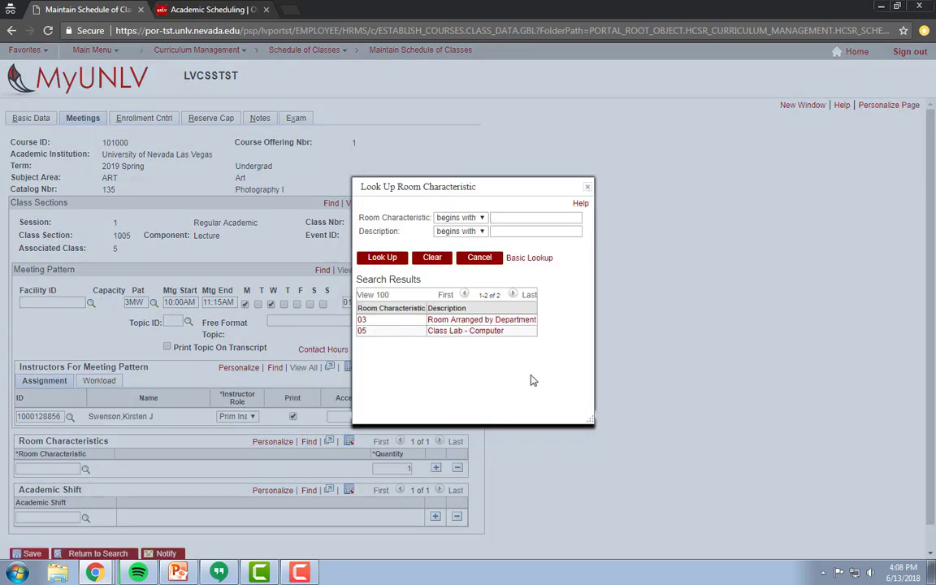
pyautogui.click(510, 322)
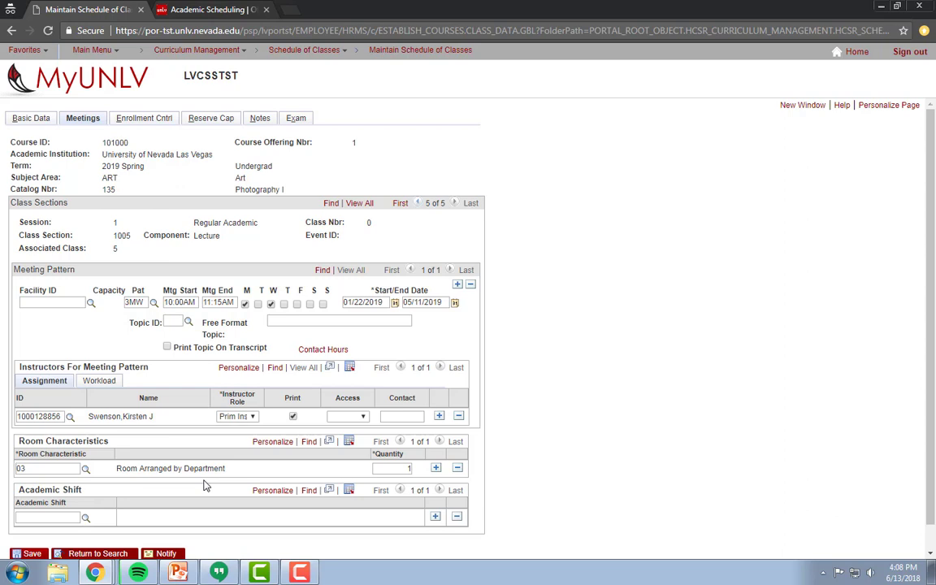
pyautogui.click(85, 470)
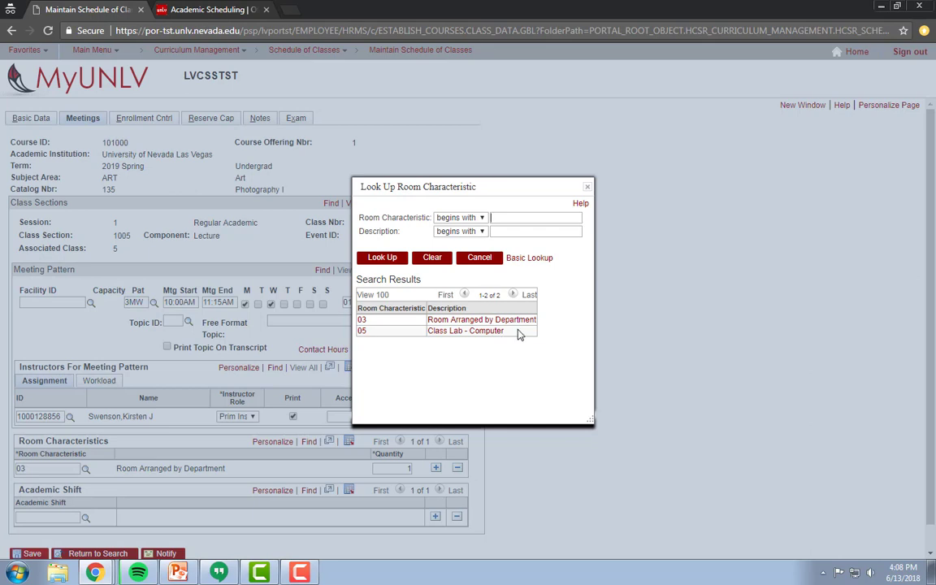
pyautogui.moveTo(479, 331); pyautogui.dragTo(413, 340)
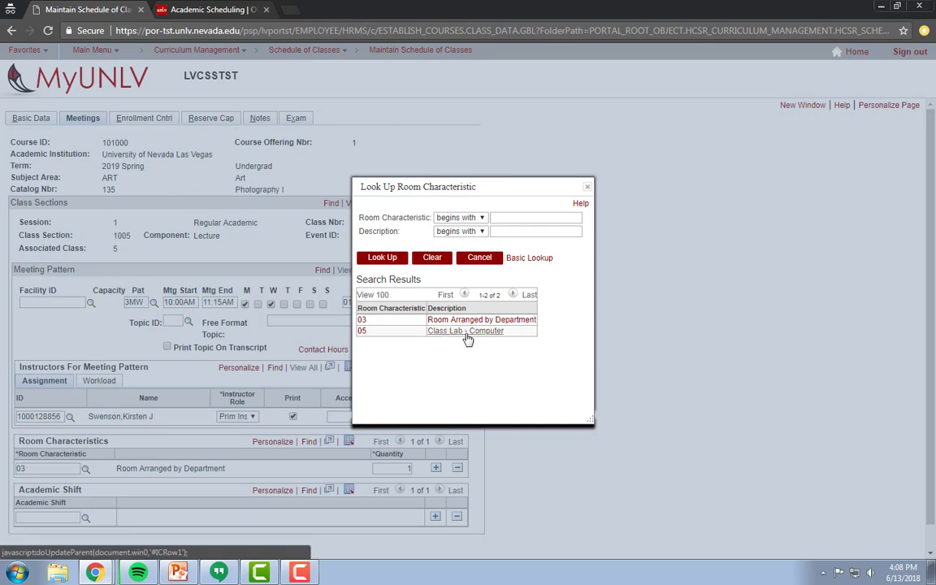
pyautogui.click(466, 332)
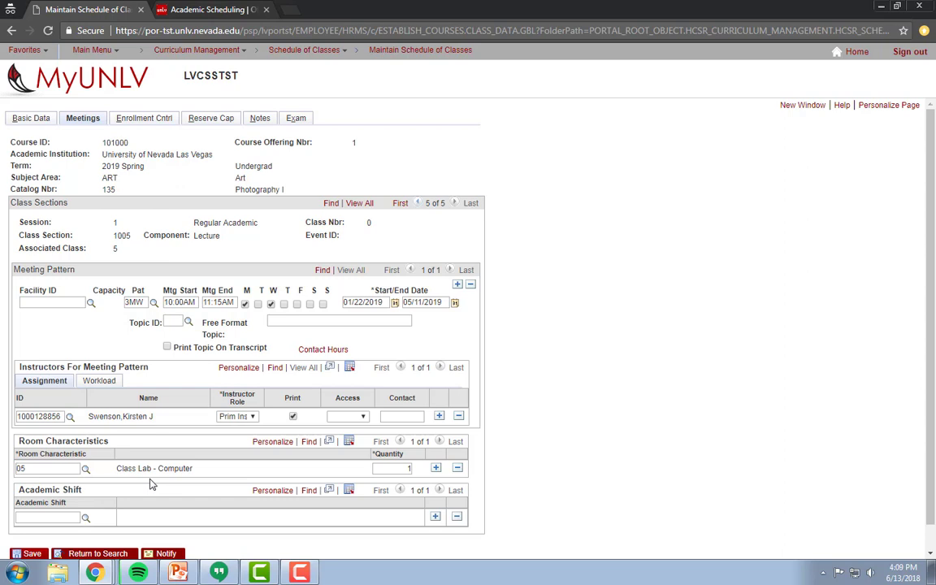
# Open the new section's enrollment control details and check the requested room, enrollment and wait list capacities
pyautogui.click(153, 122)
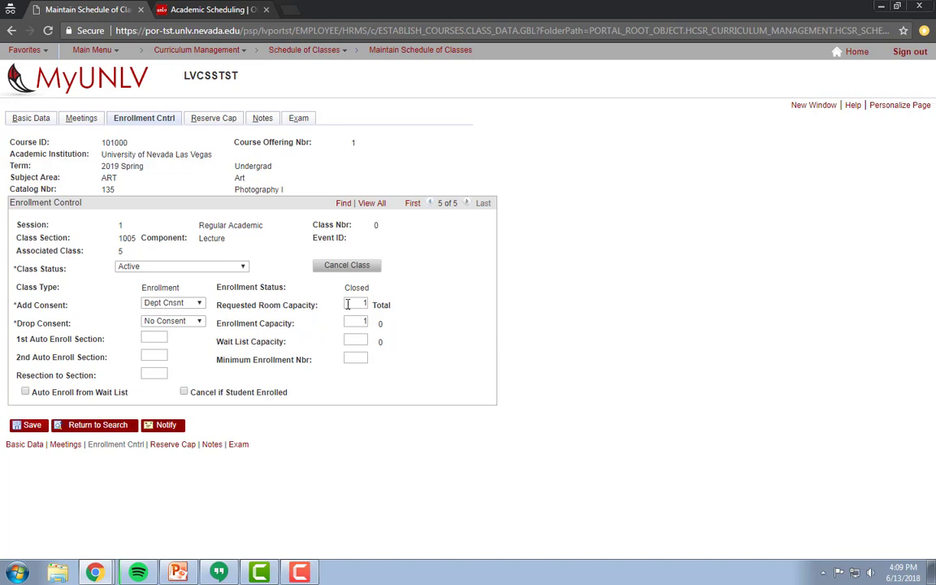
pyautogui.moveTo(218, 309); pyautogui.dragTo(318, 307)
pyautogui.click(326, 335)
pyautogui.moveTo(203, 342)
pyautogui.mouseDown()
pyautogui.moveTo(301, 348)
pyautogui.moveTo(218, 345)
pyautogui.mouseUp()
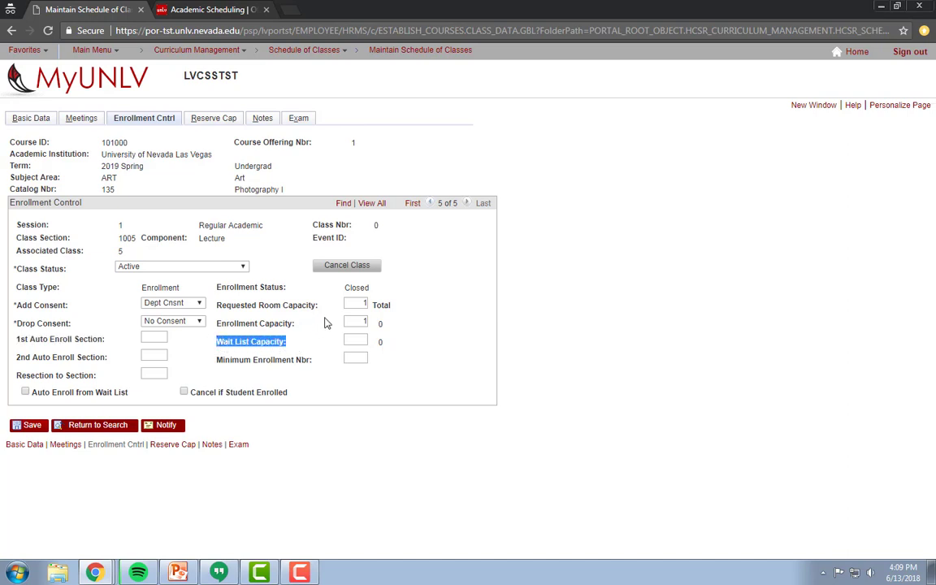
pyautogui.click(313, 338)
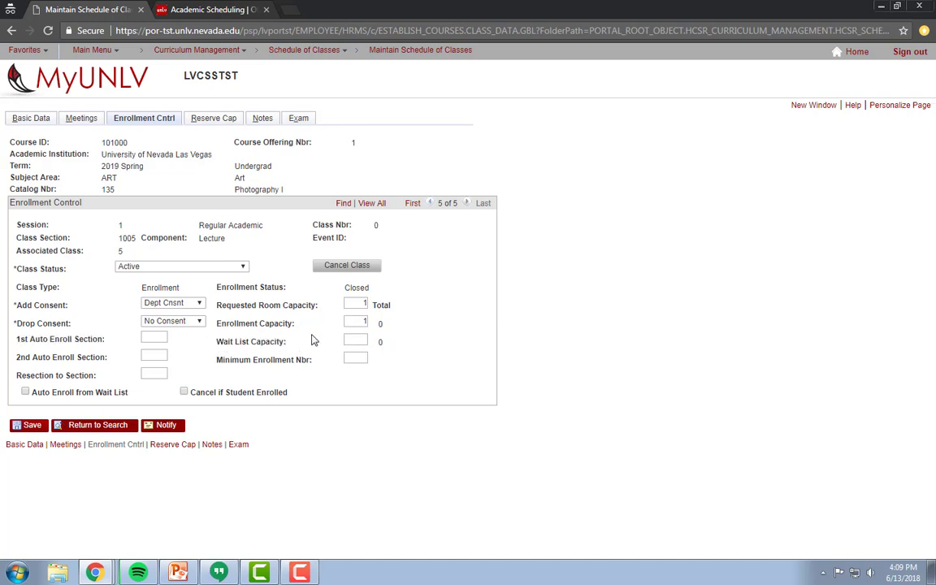
# View the Add Consent options for the new section without changing the selection
pyautogui.click(200, 304)
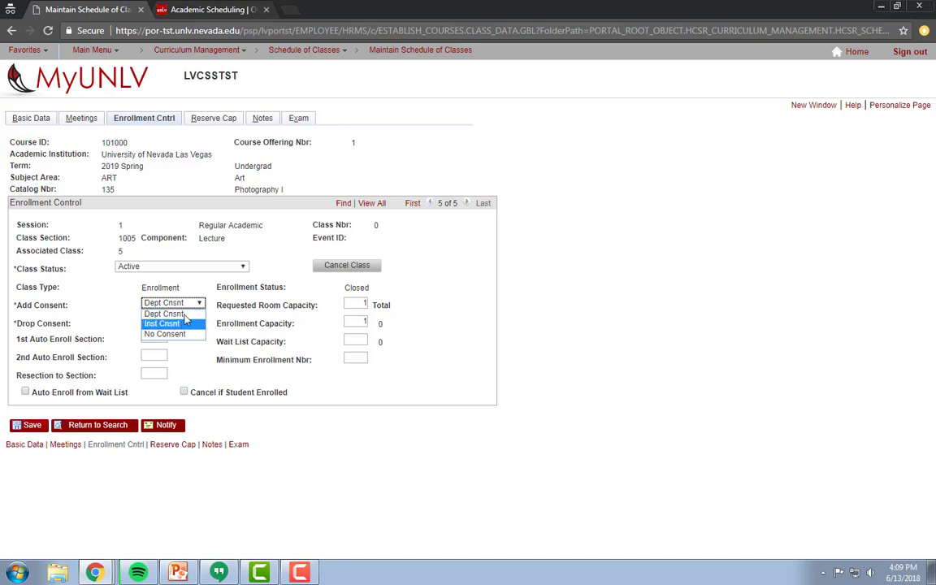
pyautogui.click(230, 301)
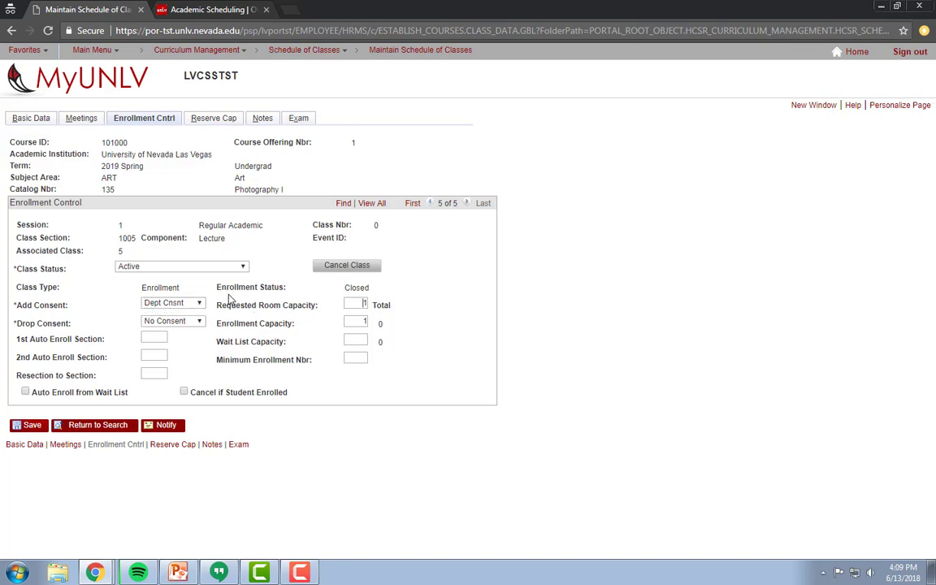
pyautogui.moveTo(71, 310); pyautogui.dragTo(11, 307)
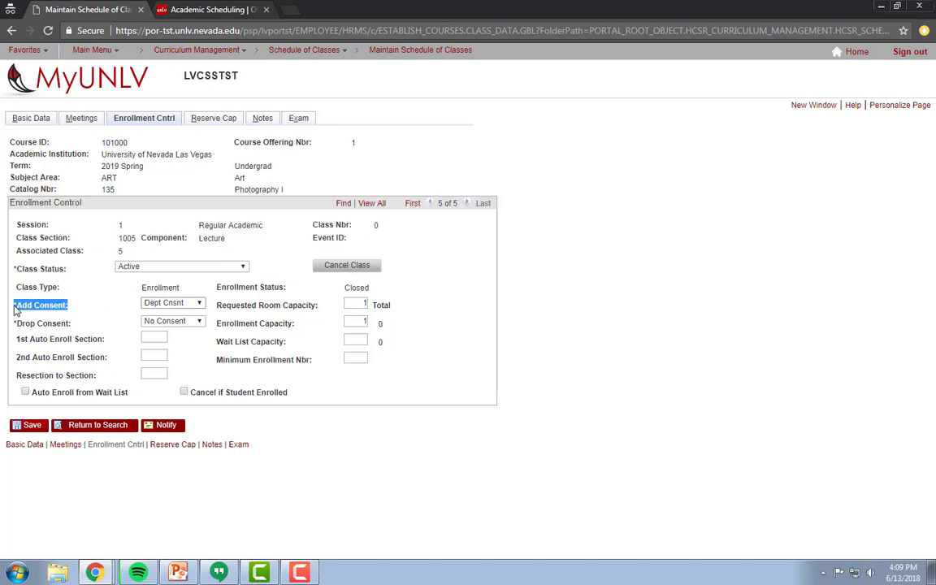
pyautogui.click(241, 311)
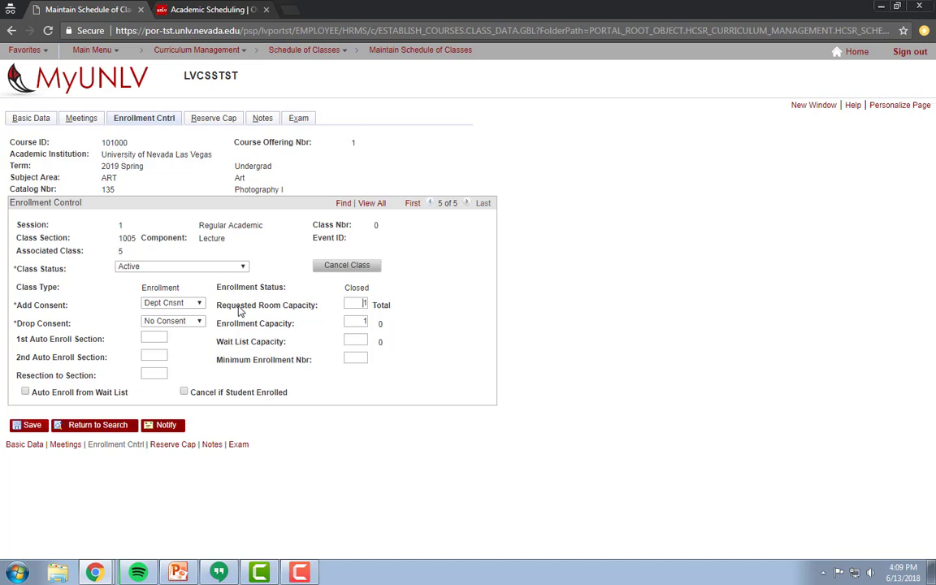
# Open the new section's class notes, browse the predefined note numbers without choosing one, and check the free format text field
pyautogui.click(266, 123)
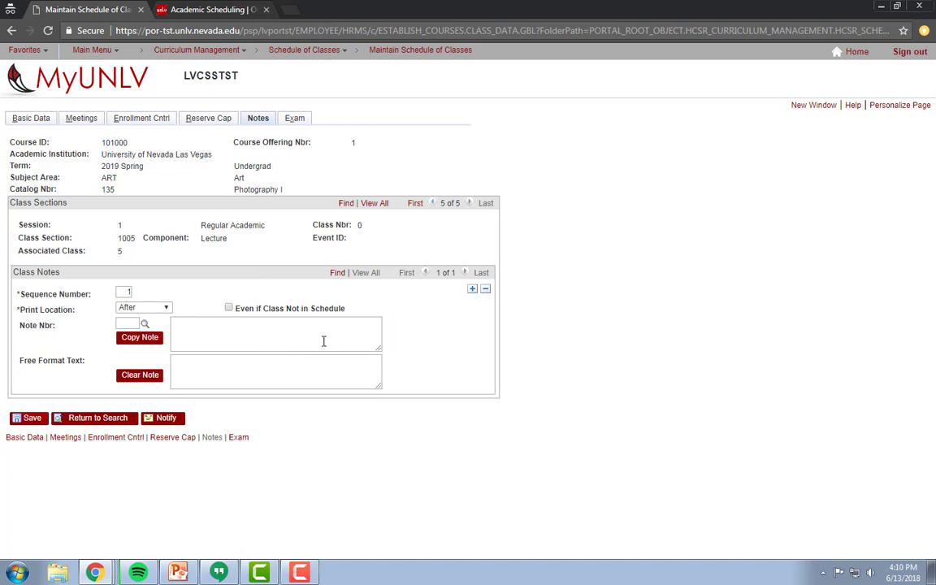
pyautogui.click(144, 324)
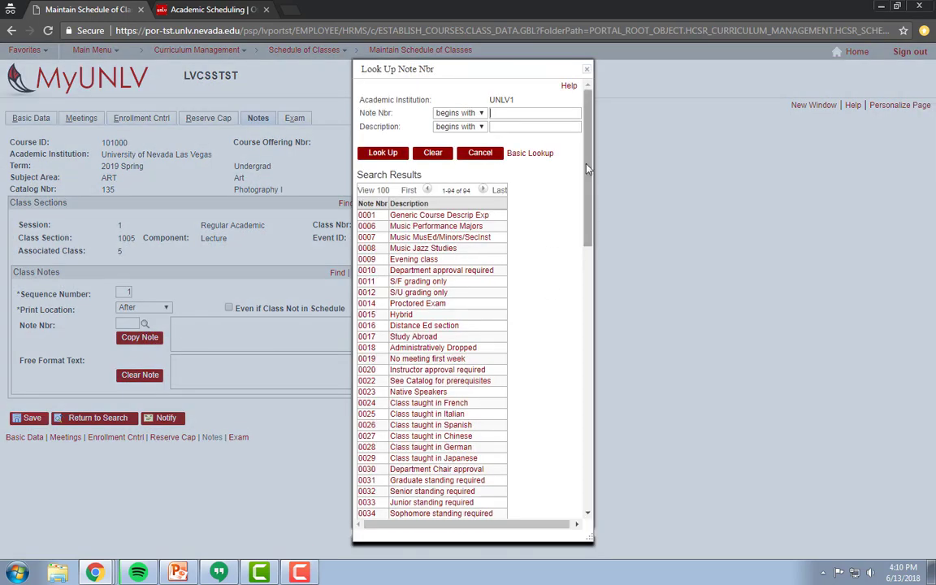
pyautogui.scroll(-2, 591, 185)
pyautogui.moveTo(591, 185); pyautogui.dragTo(591, 253)
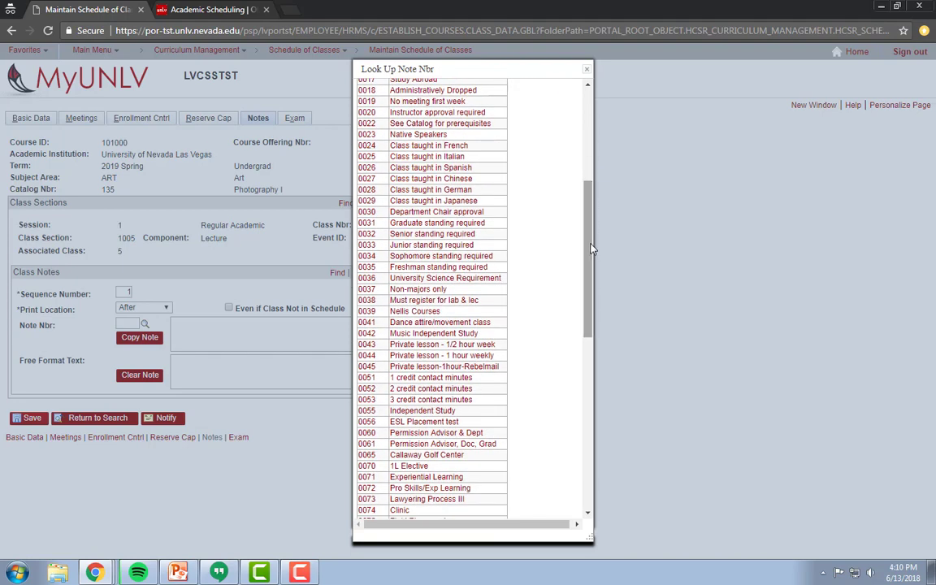
pyautogui.click(587, 69)
pyautogui.click(272, 363)
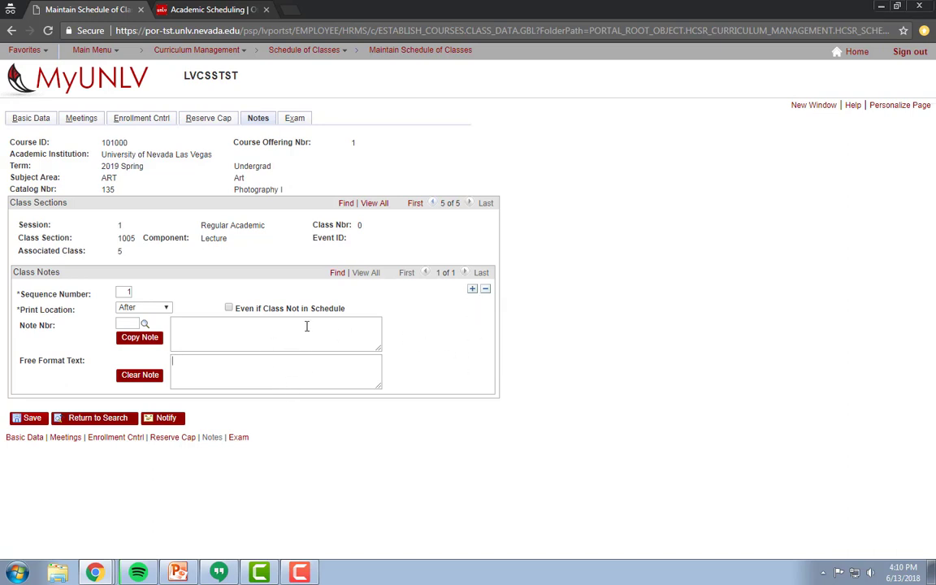
# Add two predefined class notes to the section: 0015, Hybrid, and 0025, Class taught in Italian
pyautogui.click(145, 324)
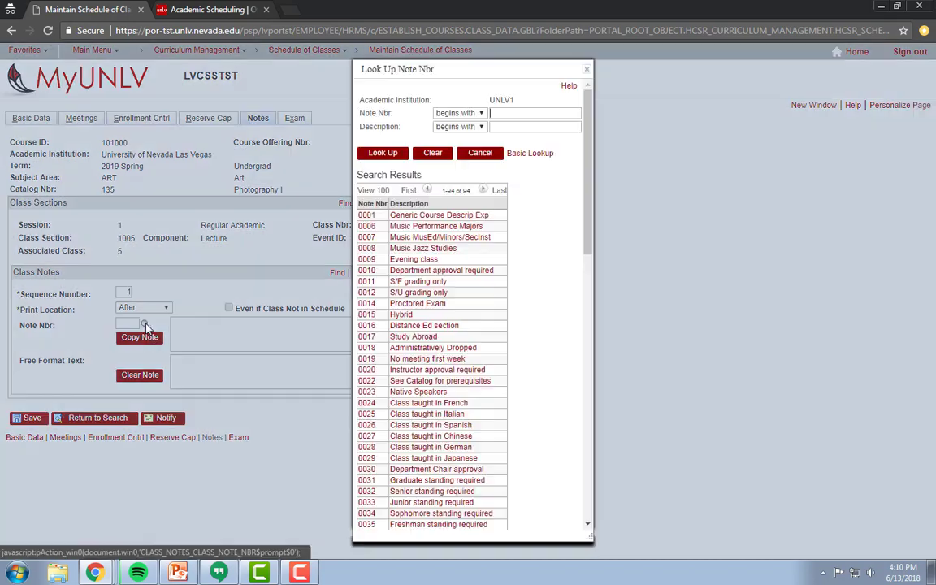
pyautogui.click(409, 316)
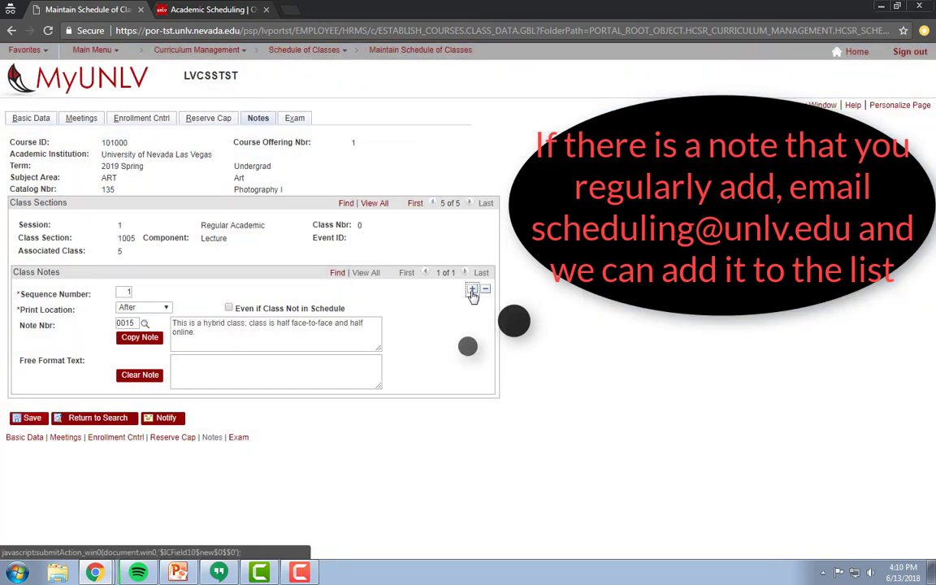
pyautogui.click(472, 290)
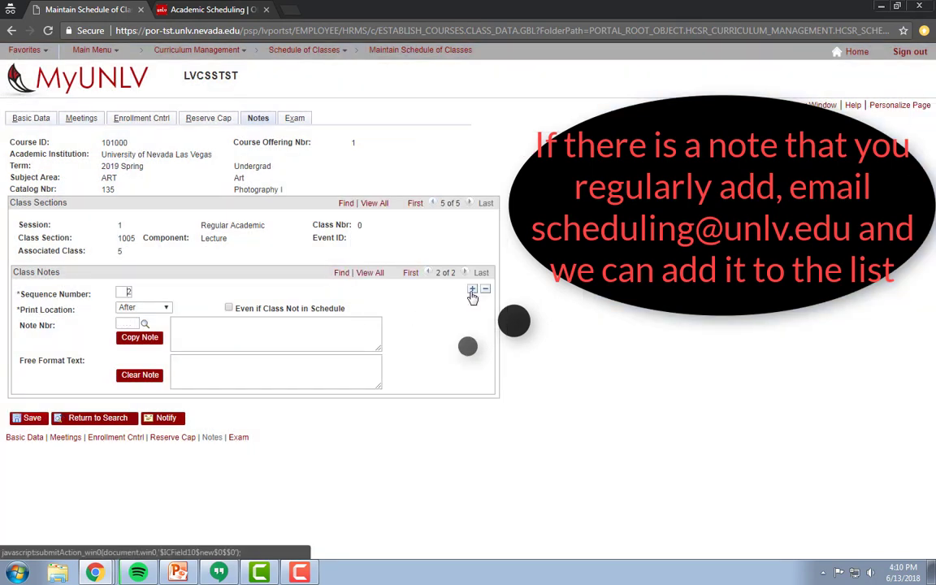
pyautogui.click(145, 325)
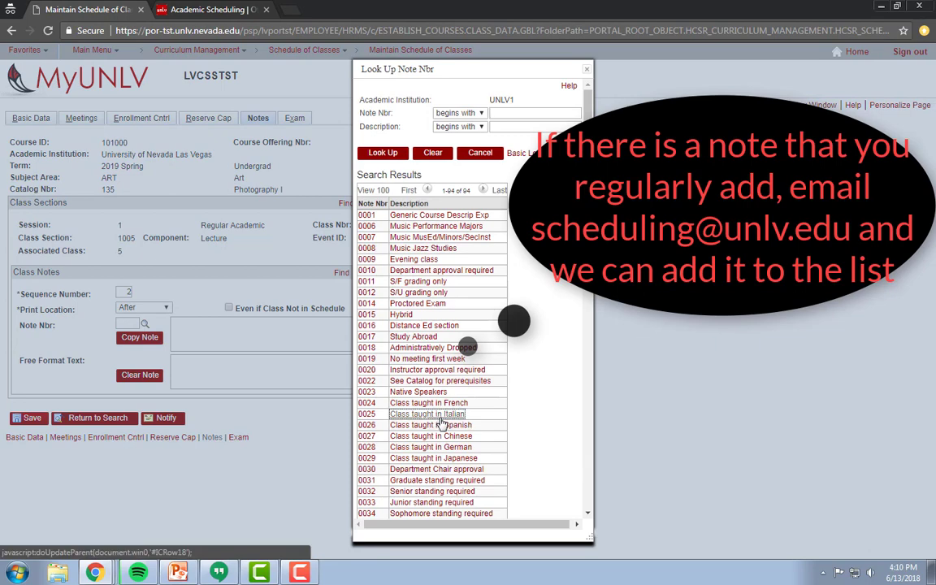
pyautogui.click(449, 415)
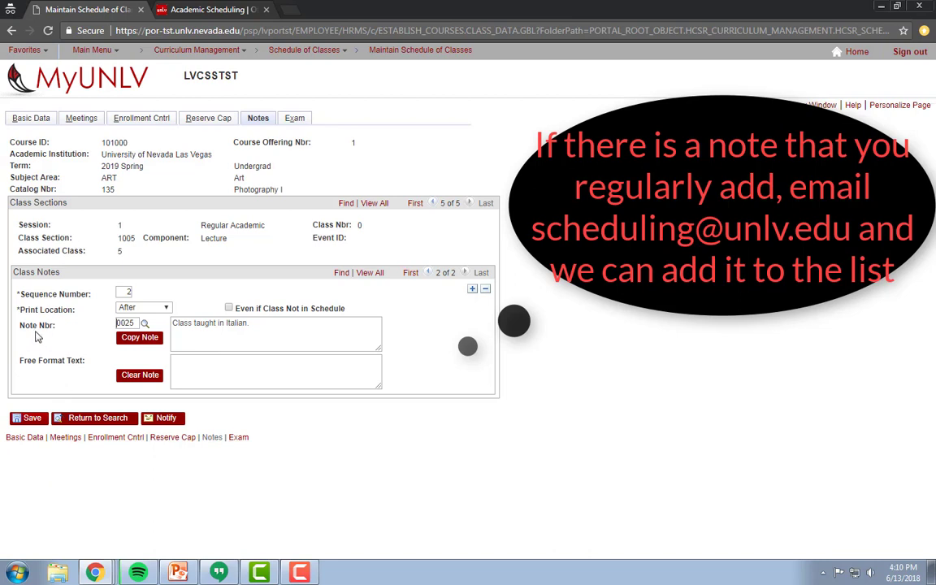
# Open the new section's exam details
pyautogui.click(295, 120)
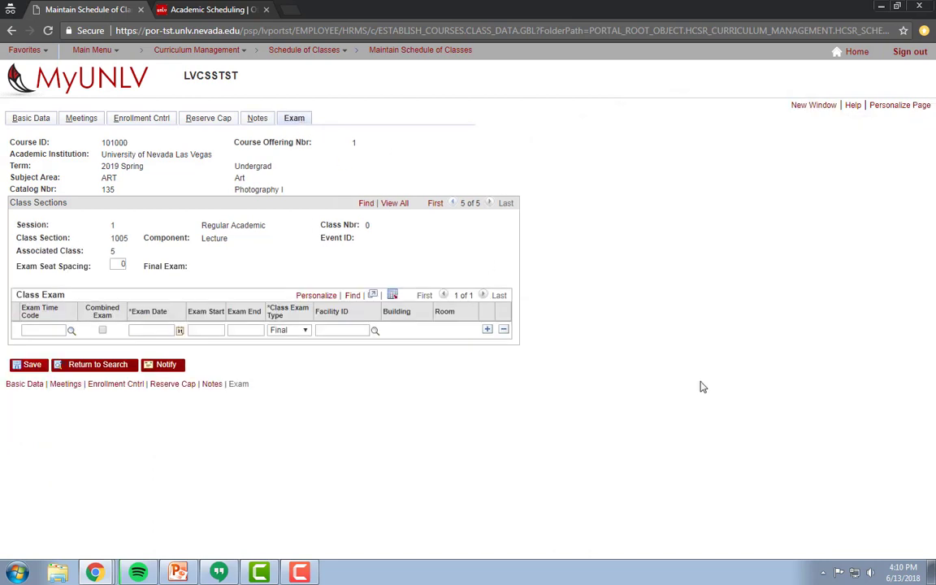